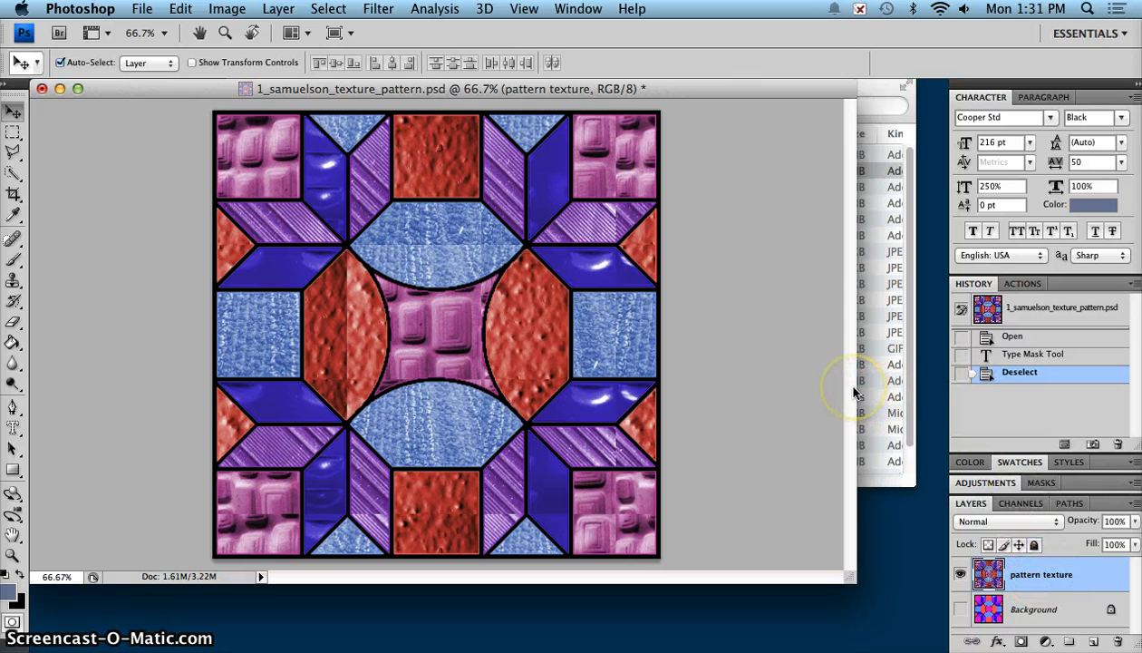
- Resize the texture pattern image to a document width and height of 2.125 inches with proportions constrained
{"action": "left_click", "coordinate": [221, 11]}
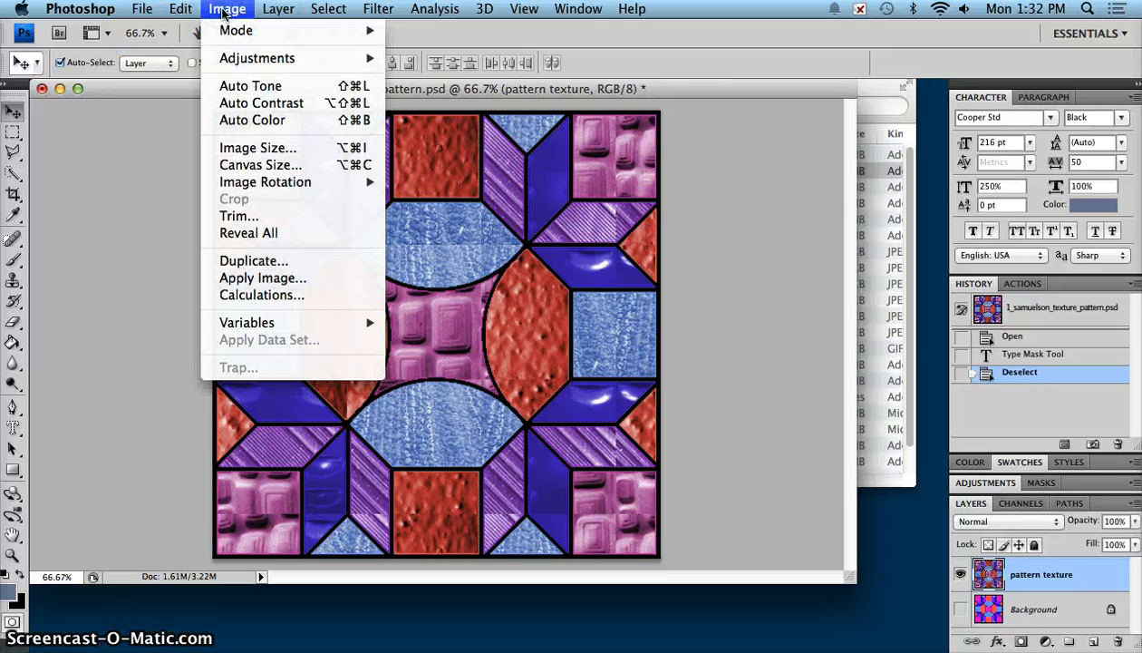
{"action": "left_click", "coordinate": [274, 148]}
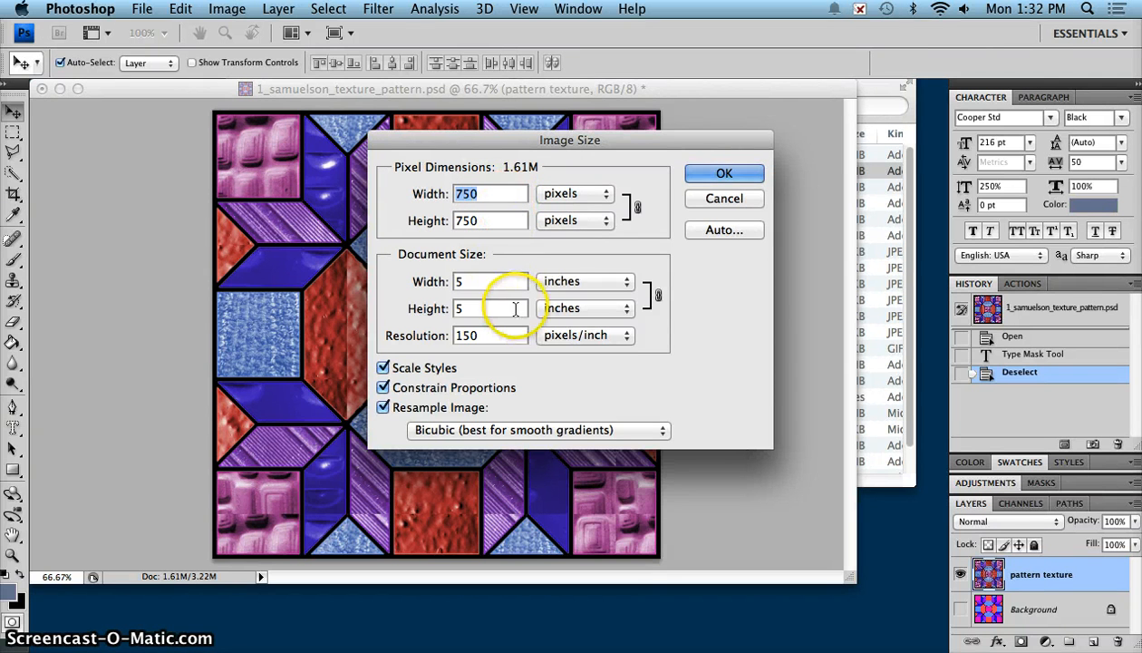
{"action": "double_click", "coordinate": [467, 281]}
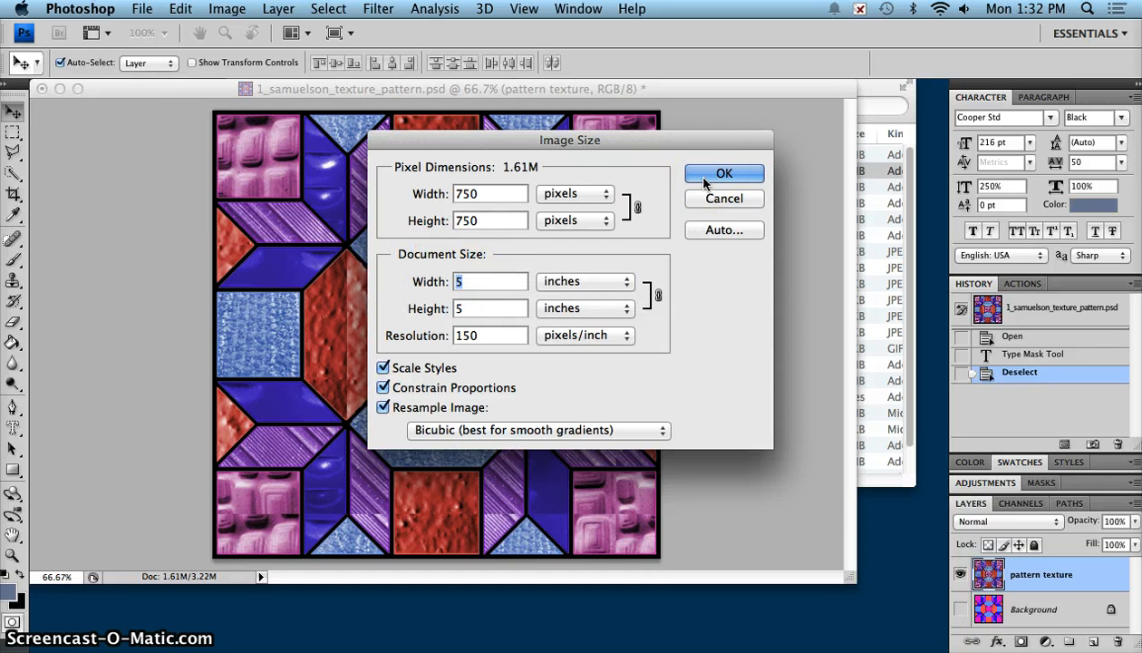
{"action": "type", "text": "2.12"}
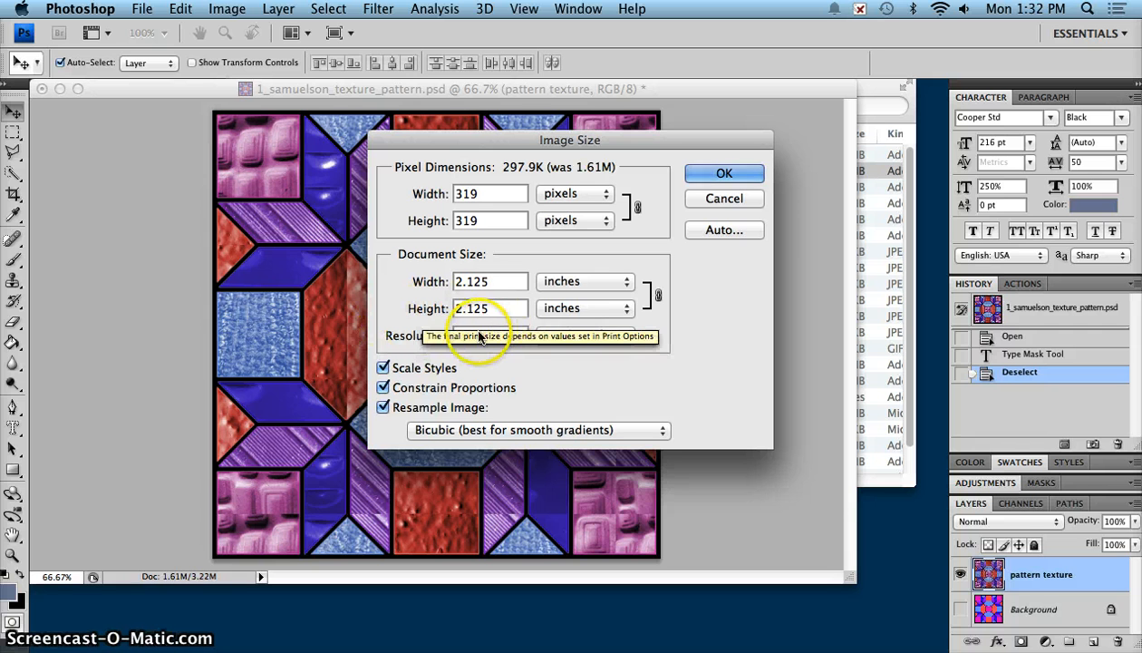
{"action": "left_click", "coordinate": [729, 172]}
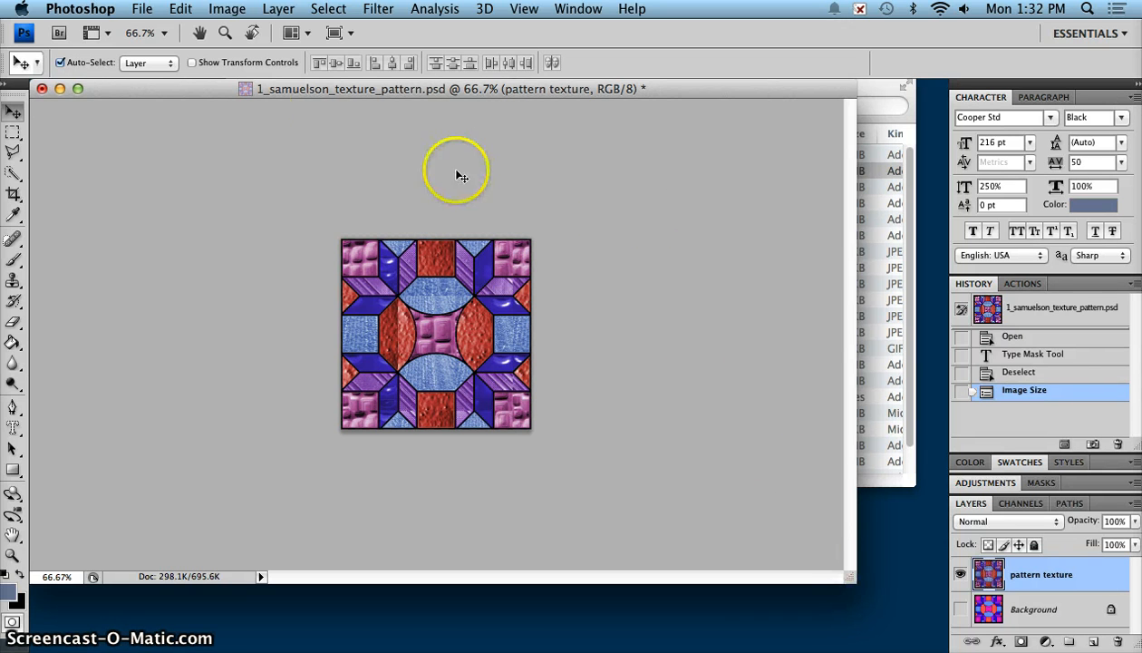
- Create a new white 14 by 8.5 inch document at 150 pixels/inch, named with 1, the surname and texture_name, separated by underscores
{"action": "left_click", "coordinate": [143, 9]}
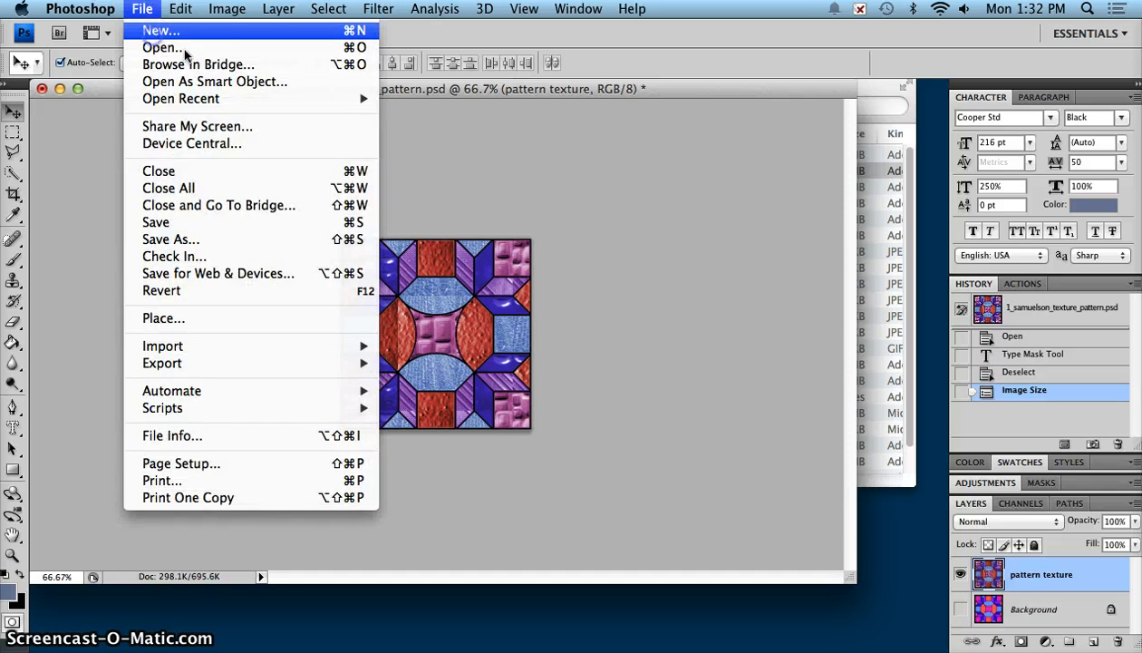
{"action": "left_click", "coordinate": [181, 33]}
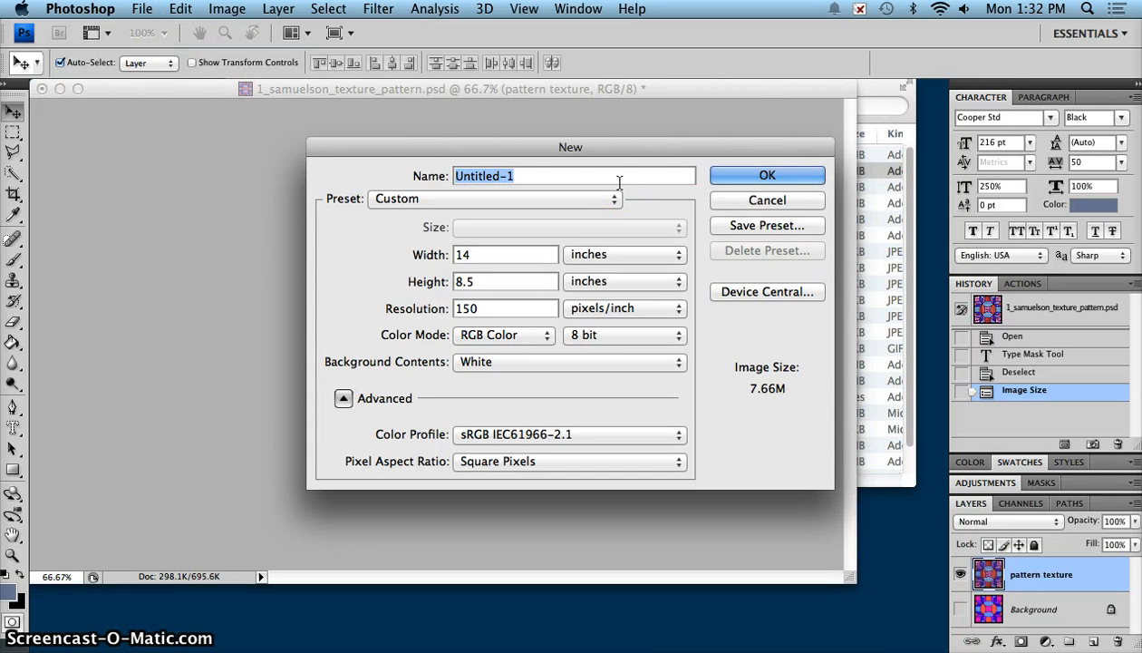
{"action": "type", "text": "1_sam"}
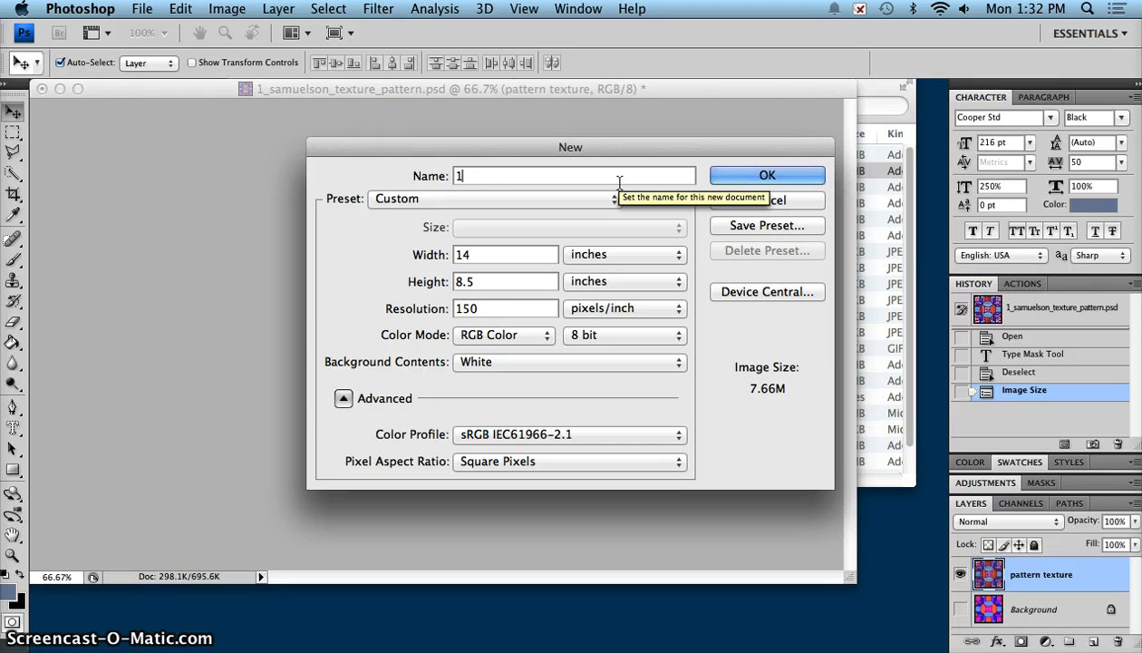
{"action": "type", "text": "uelson_"}
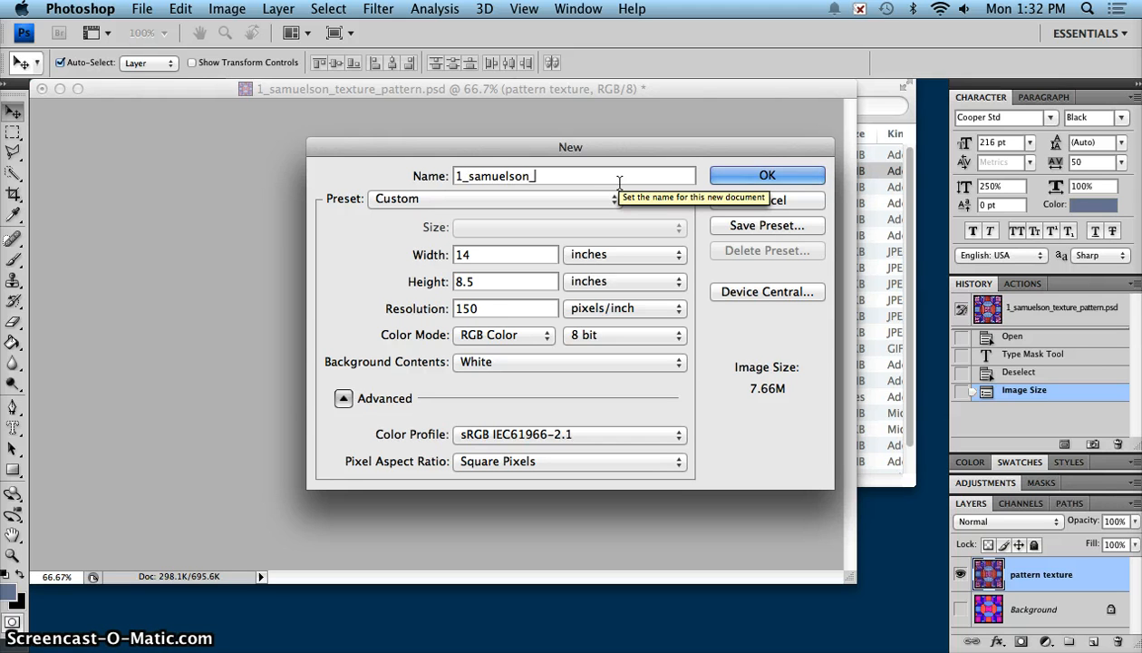
{"action": "type", "text": "texture"}
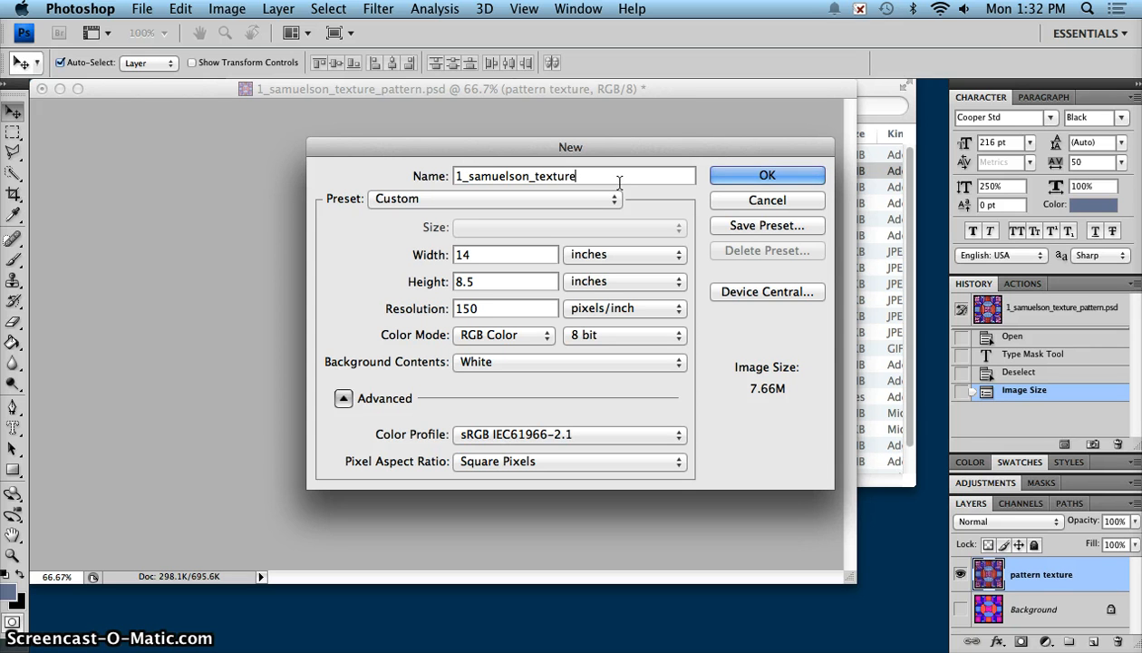
{"action": "key", "text": "BackSpace"}
{"action": "type", "text": "e_name"}
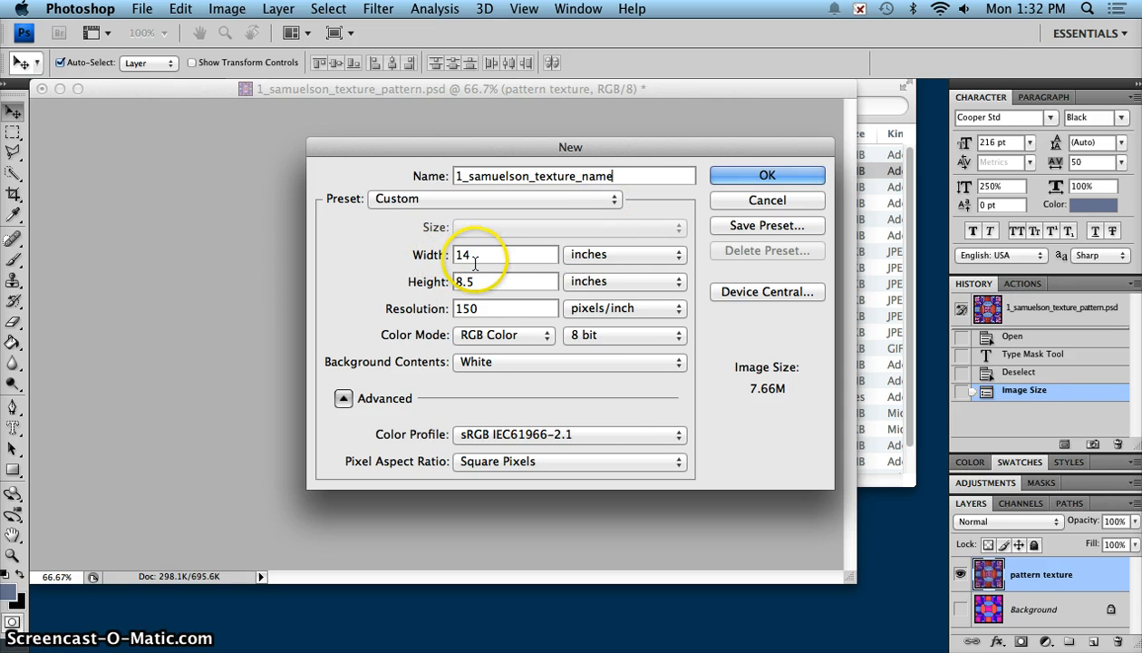
{"action": "left_click", "coordinate": [480, 308]}
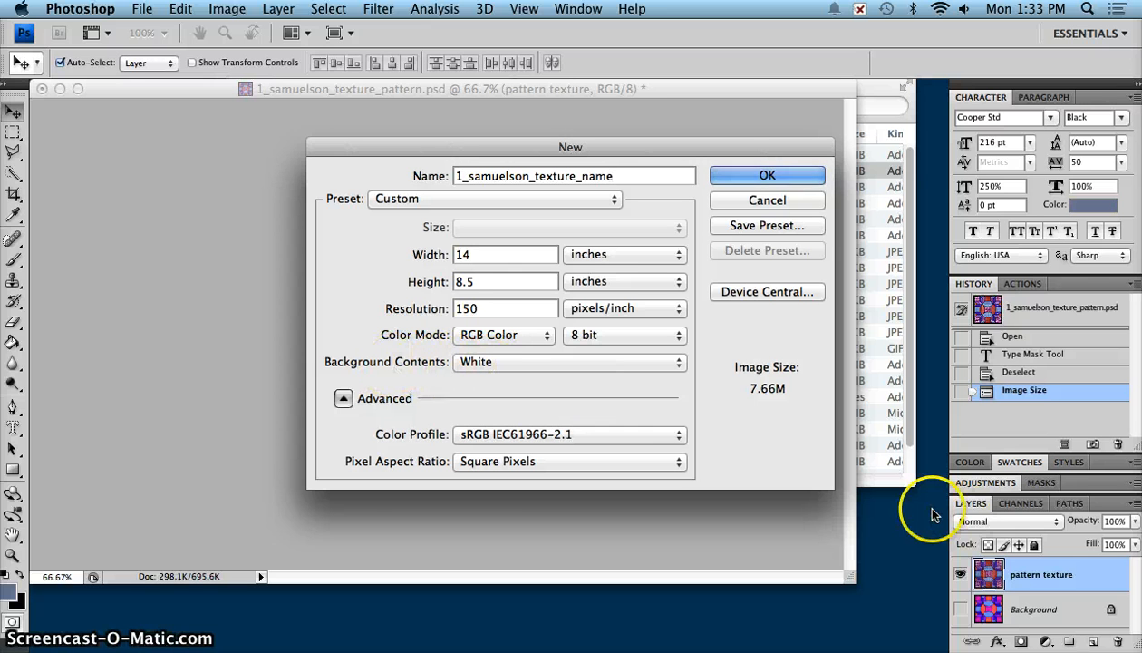
{"action": "left_click", "coordinate": [778, 176]}
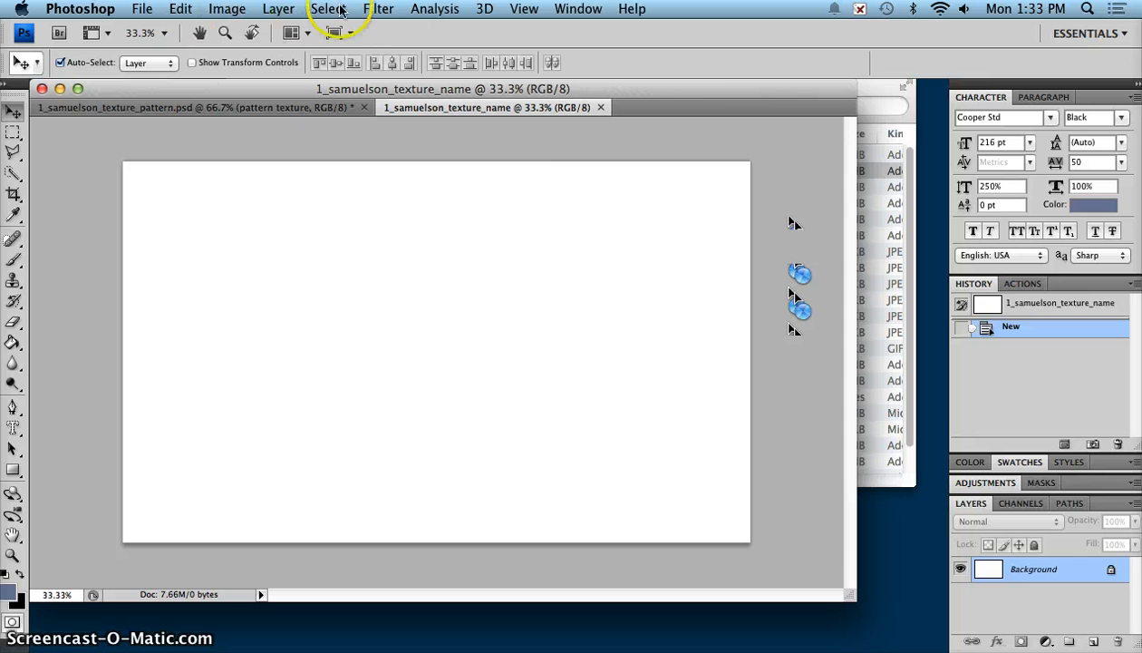
- Show the rulers and place guides 0.5 inch inside all four edges of the blank document
{"action": "left_click", "coordinate": [524, 9]}
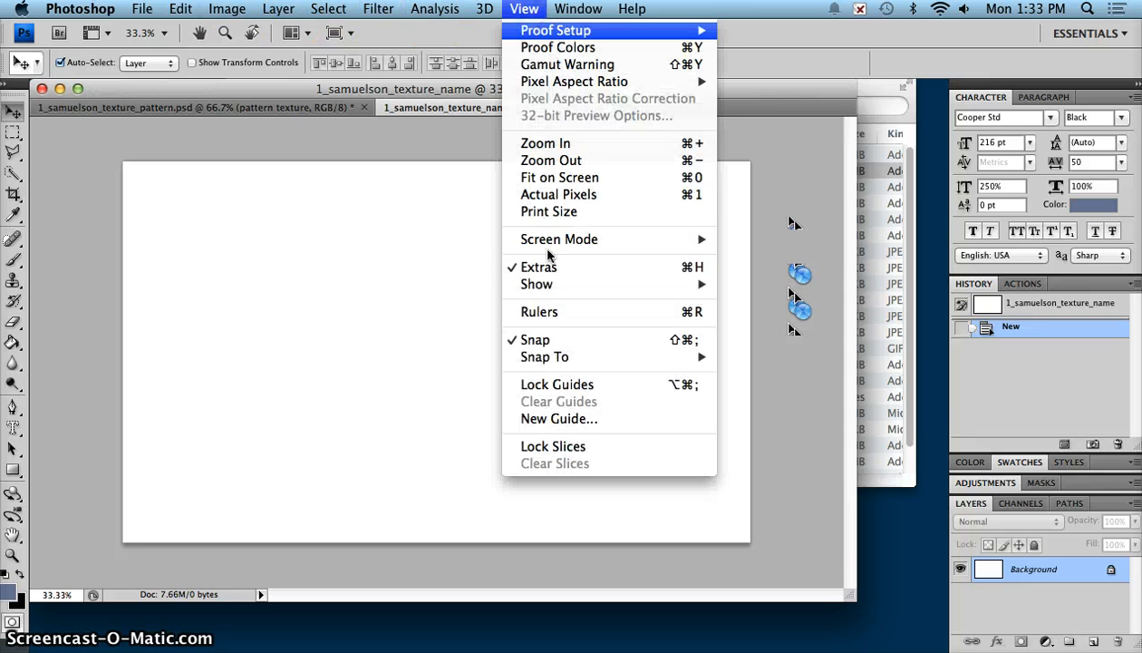
{"action": "left_click", "coordinate": [568, 312]}
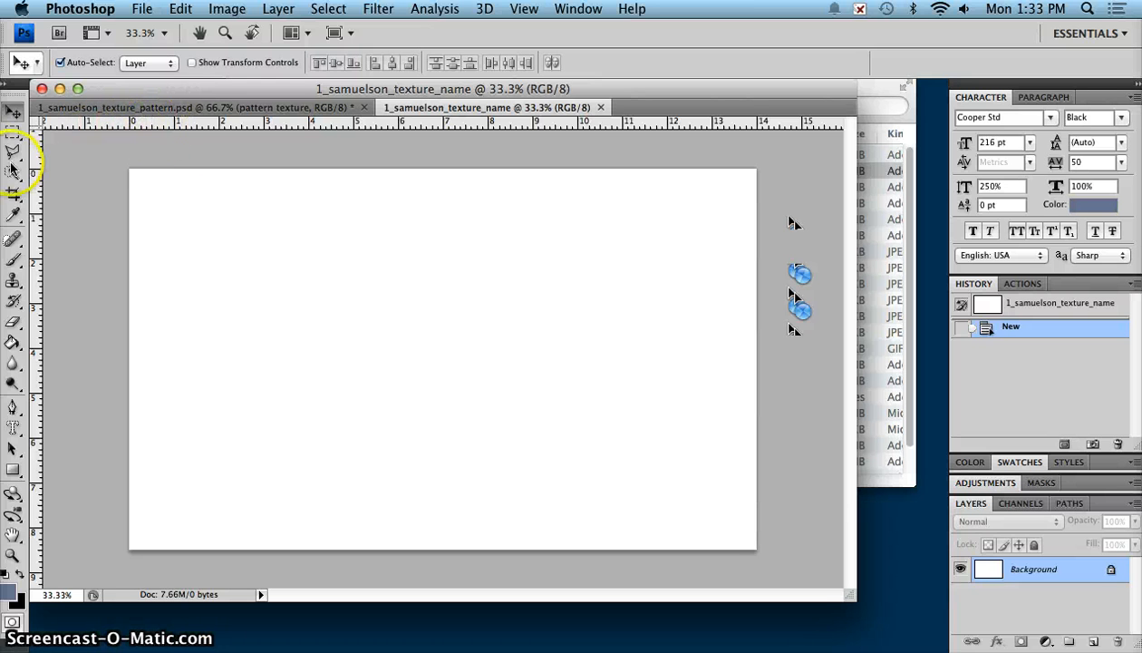
{"action": "left_click_drag", "start_coordinate": [35, 148], "coordinate": [192, 192]}
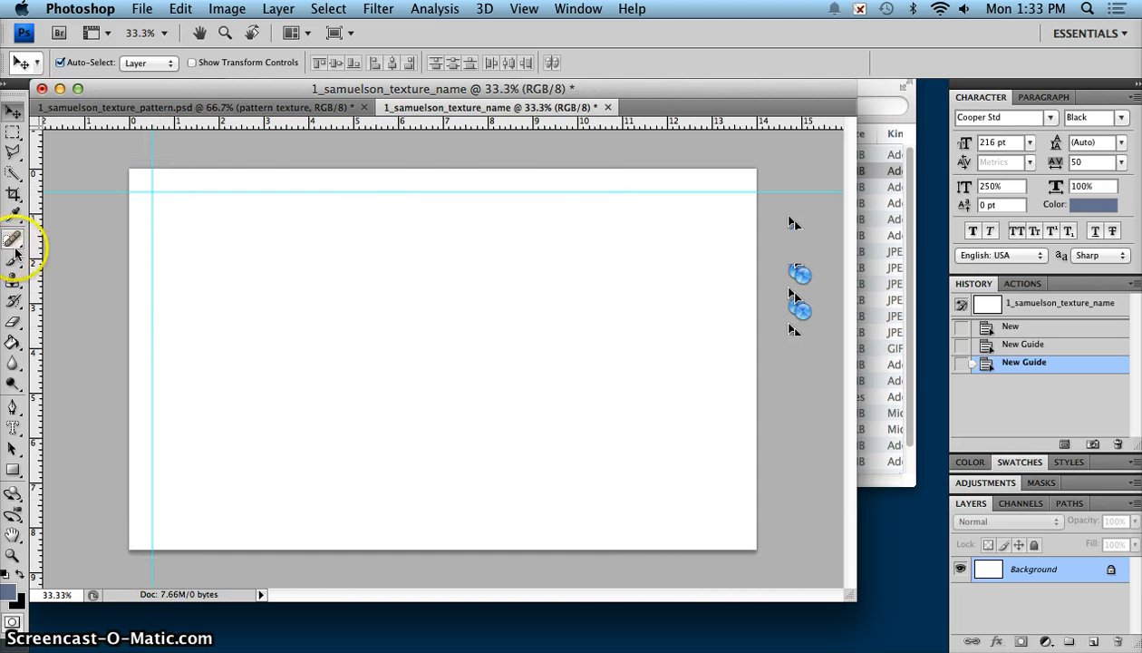
{"action": "left_click_drag", "start_coordinate": [41, 251], "coordinate": [734, 276]}
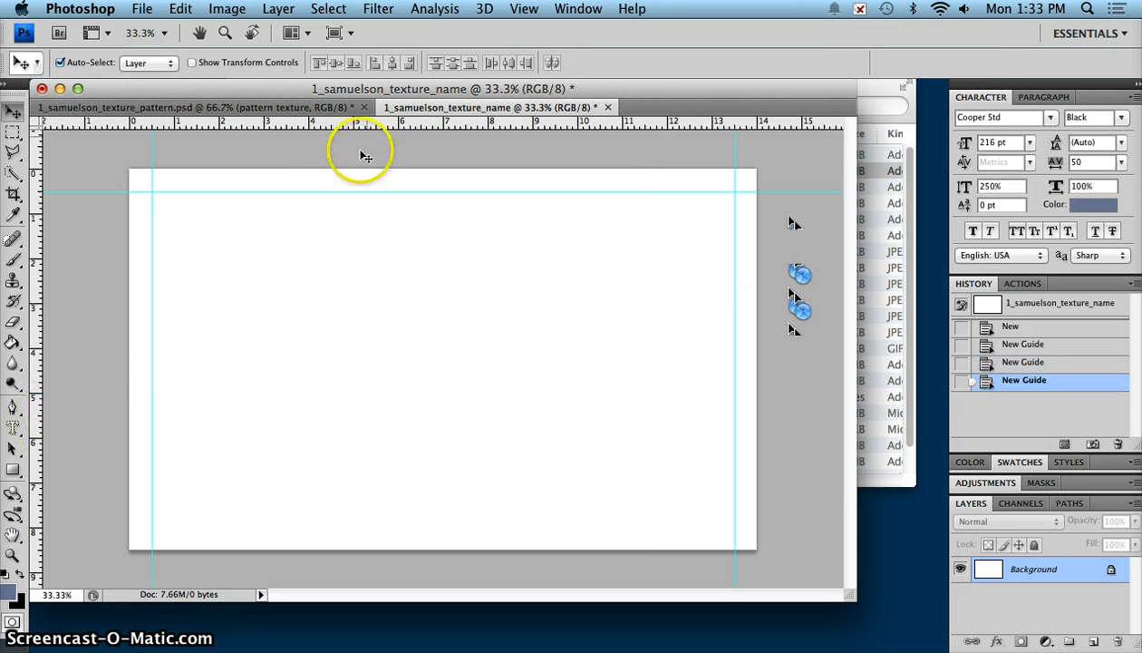
{"action": "left_click_drag", "start_coordinate": [364, 122], "coordinate": [379, 526]}
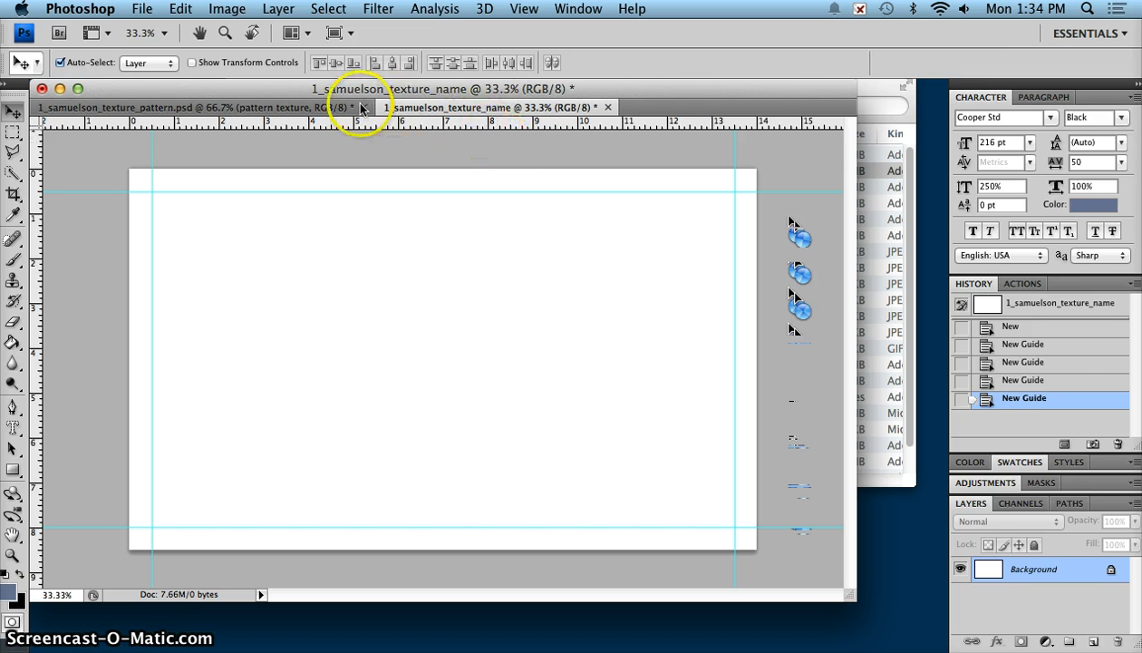
- Select the whole canvas of the texture pattern document and define it as a pattern, keeping the suggested name
{"action": "left_click", "coordinate": [331, 108]}
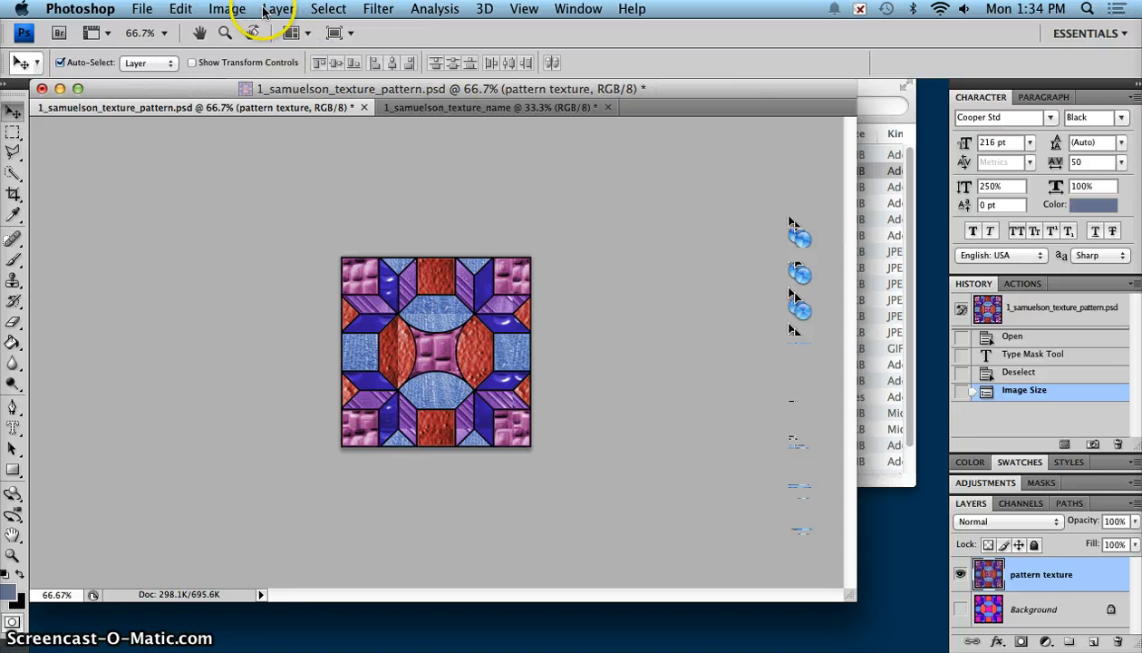
{"action": "key", "text": "super+a"}
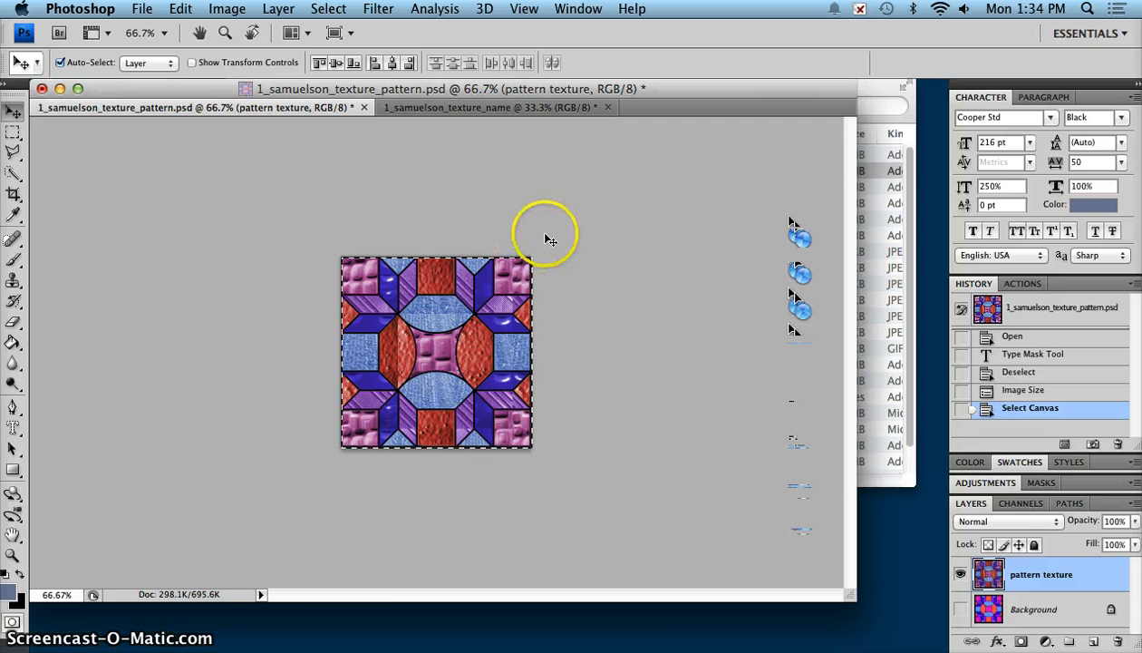
{"action": "left_click", "coordinate": [181, 9]}
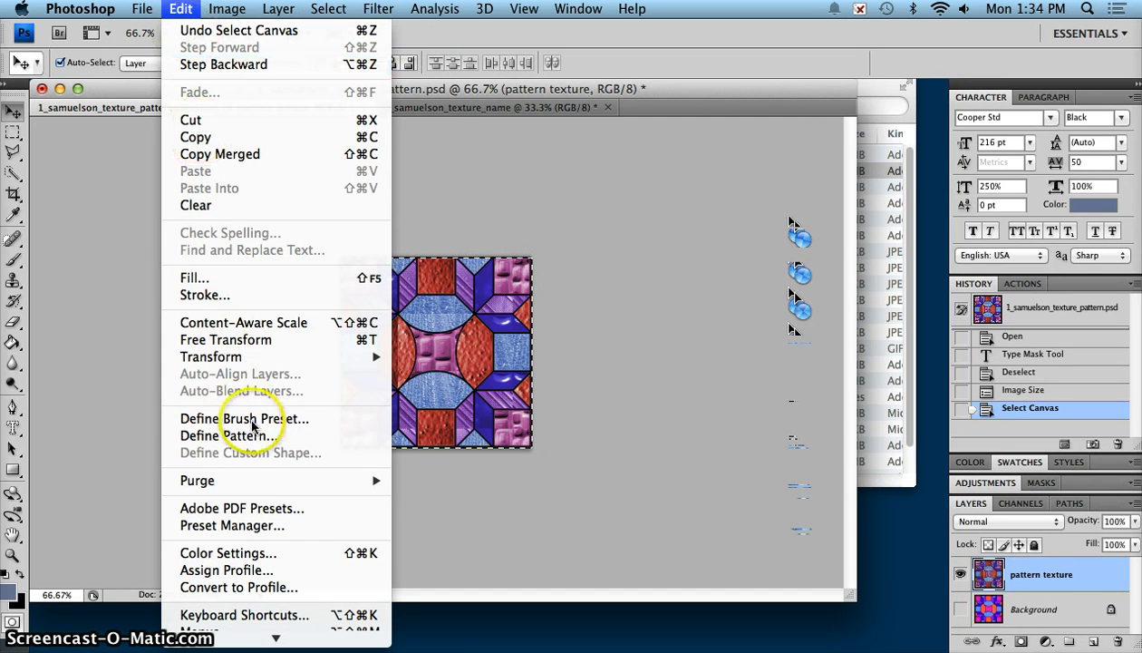
{"action": "left_click", "coordinate": [227, 435]}
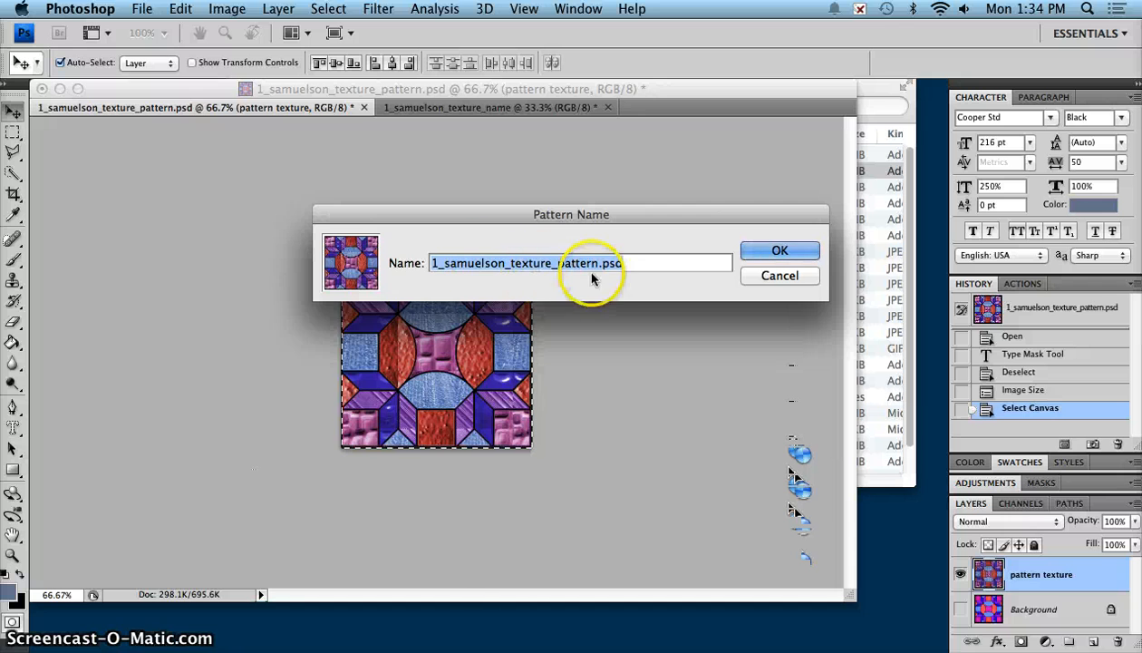
{"action": "left_click", "coordinate": [788, 253]}
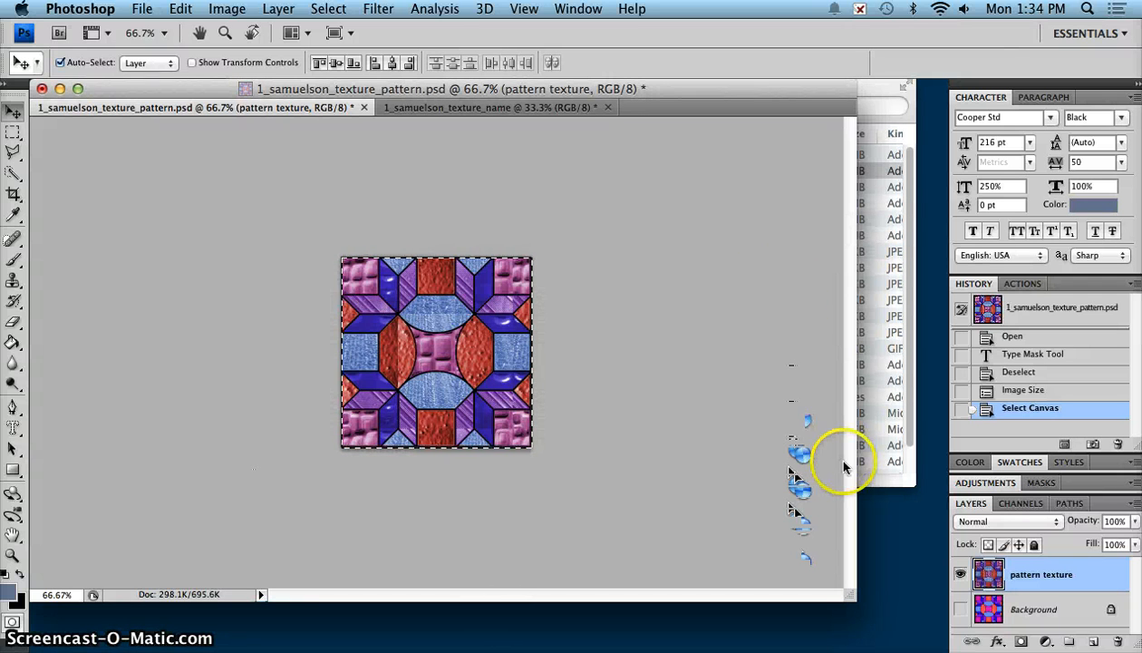
- Duplicate the pattern texture layer into the new texture_name document, keeping the layer name pattern texture
{"action": "right_click", "coordinate": [1088, 578]}
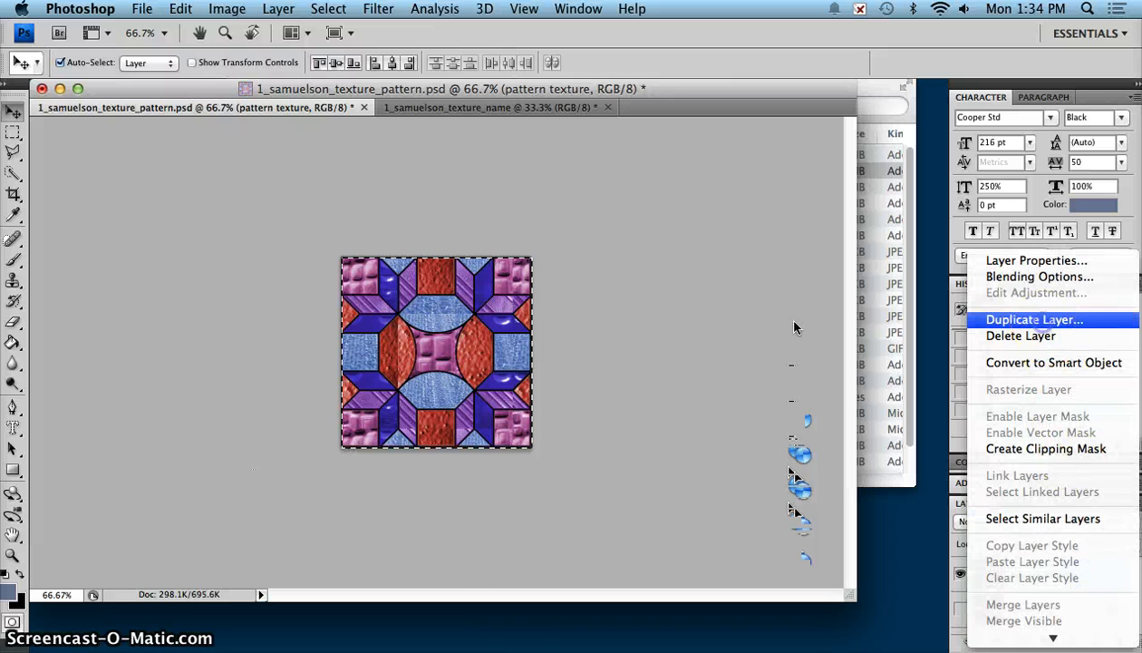
{"action": "left_click", "coordinate": [1041, 320]}
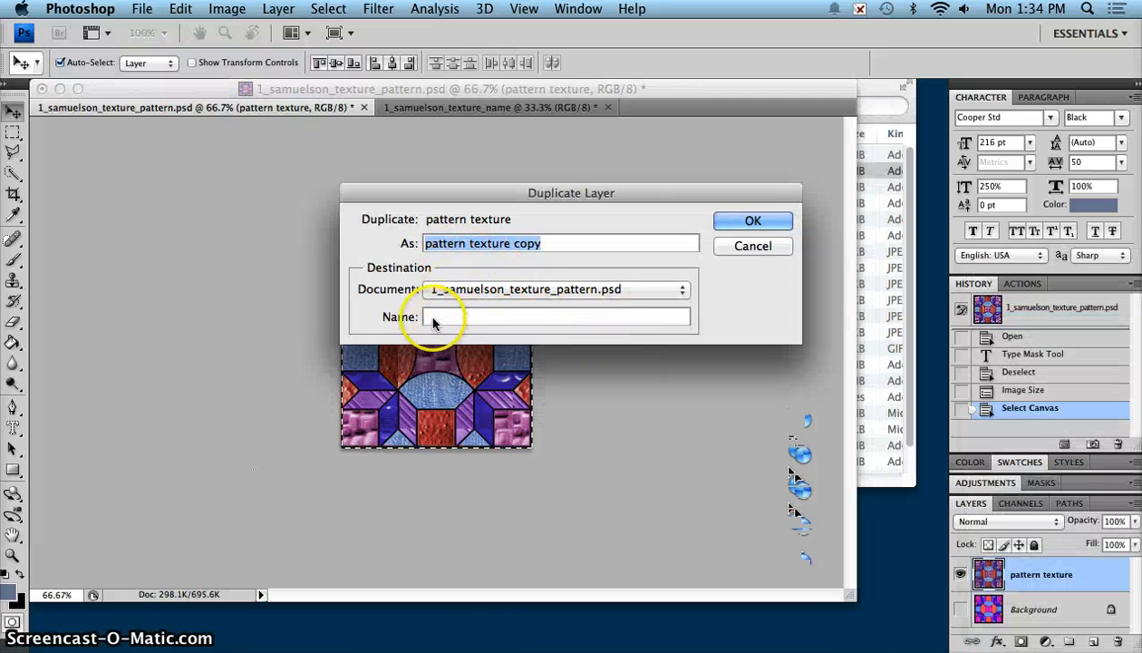
{"action": "left_click", "coordinate": [444, 289]}
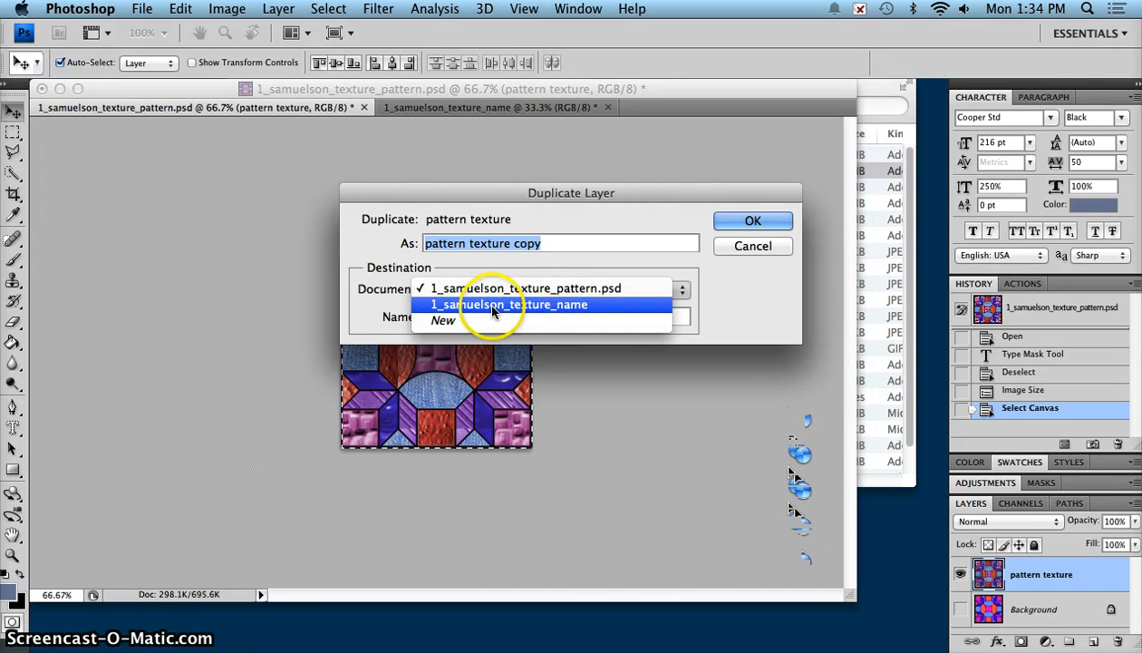
{"action": "left_click", "coordinate": [585, 309]}
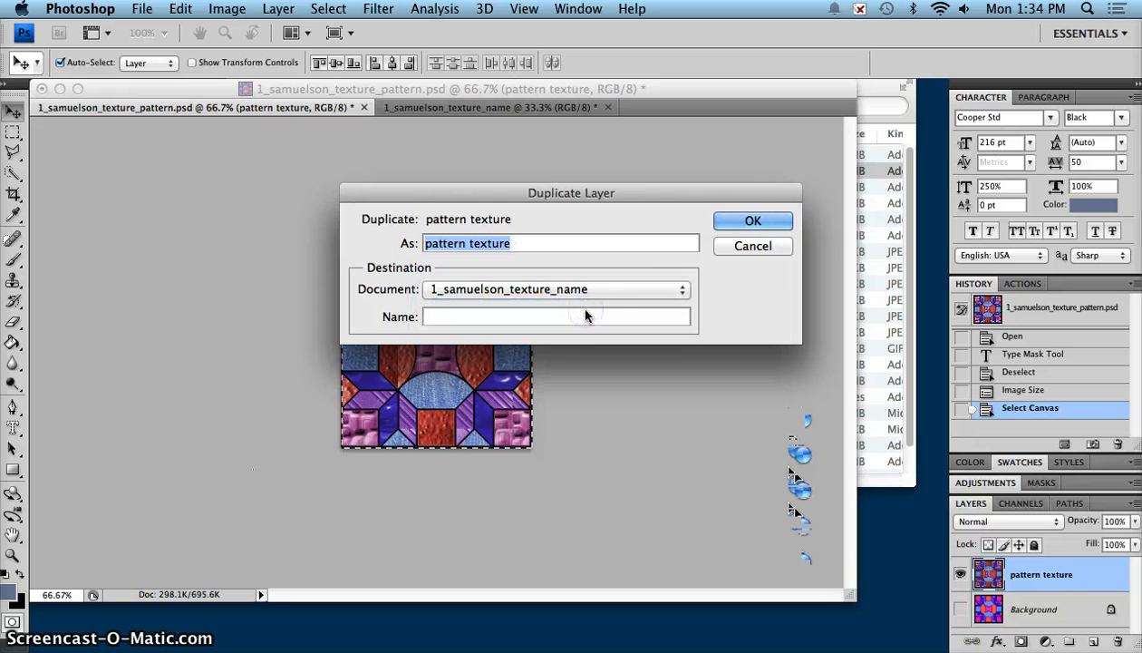
{"action": "left_click", "coordinate": [742, 222]}
{"action": "left_click", "coordinate": [606, 185]}
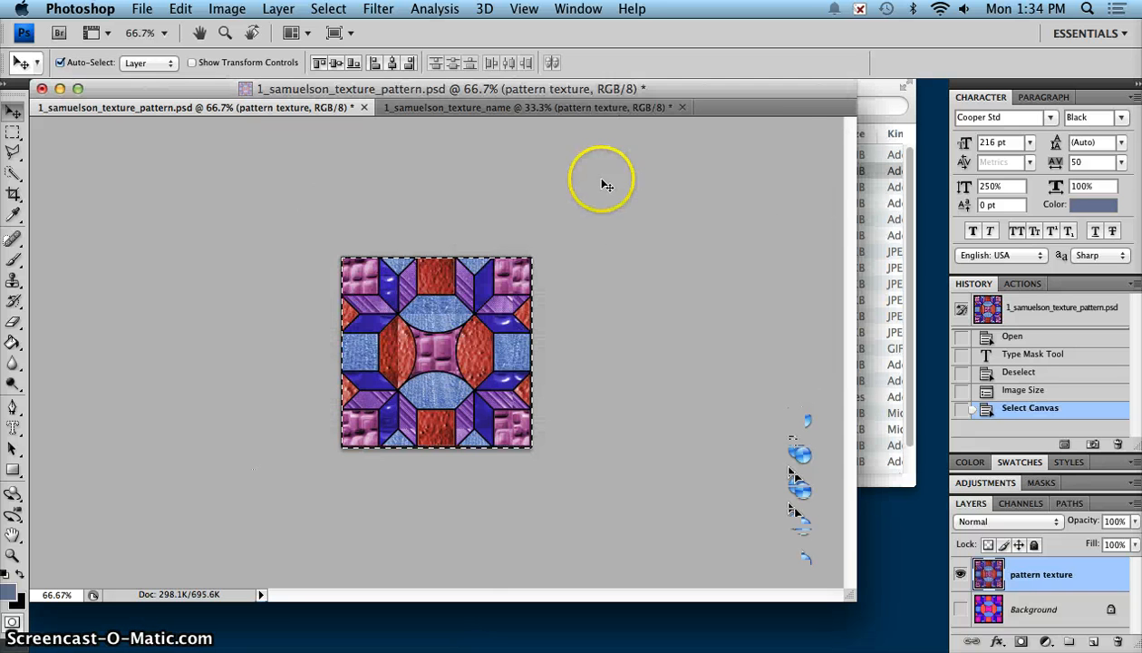
- Fill the pattern texture layer in the texture_name document with the newly defined custom pattern in Normal mode at 100% opacity
{"action": "left_click", "coordinate": [580, 110]}
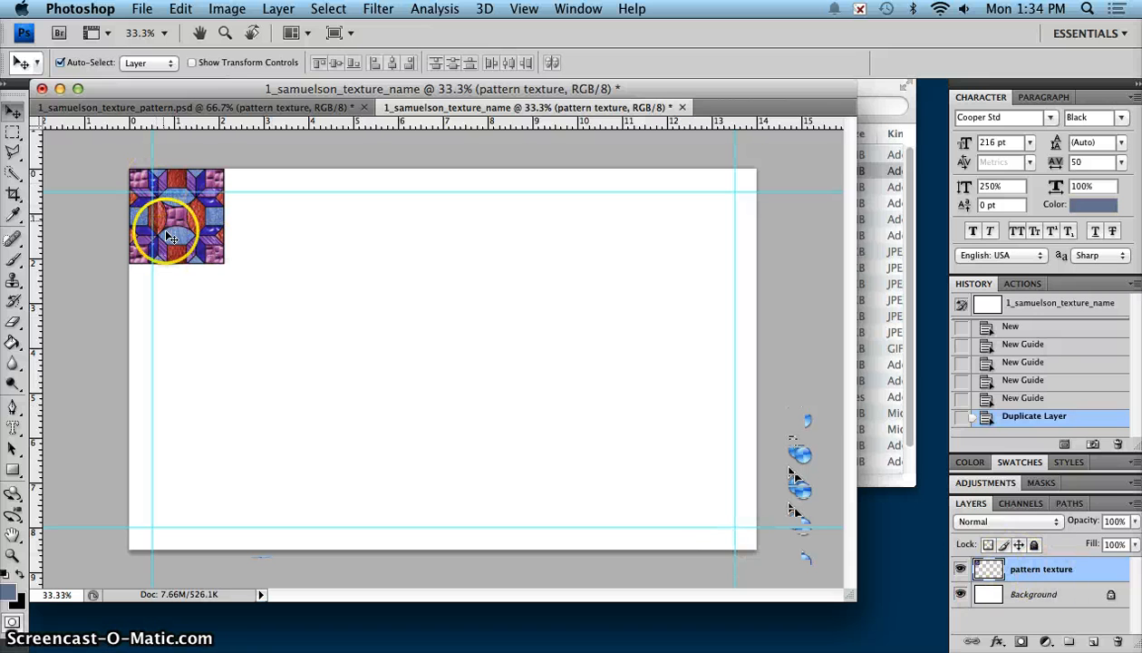
{"action": "left_click_drag", "start_coordinate": [167, 236], "coordinate": [193, 264]}
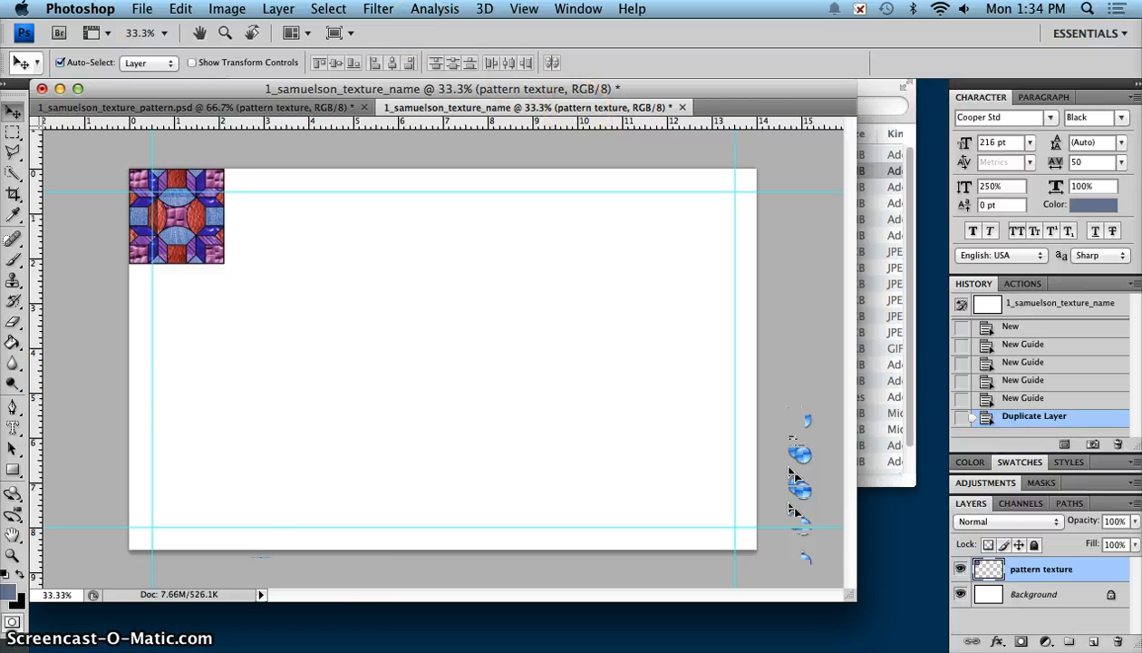
{"action": "left_click", "coordinate": [184, 9]}
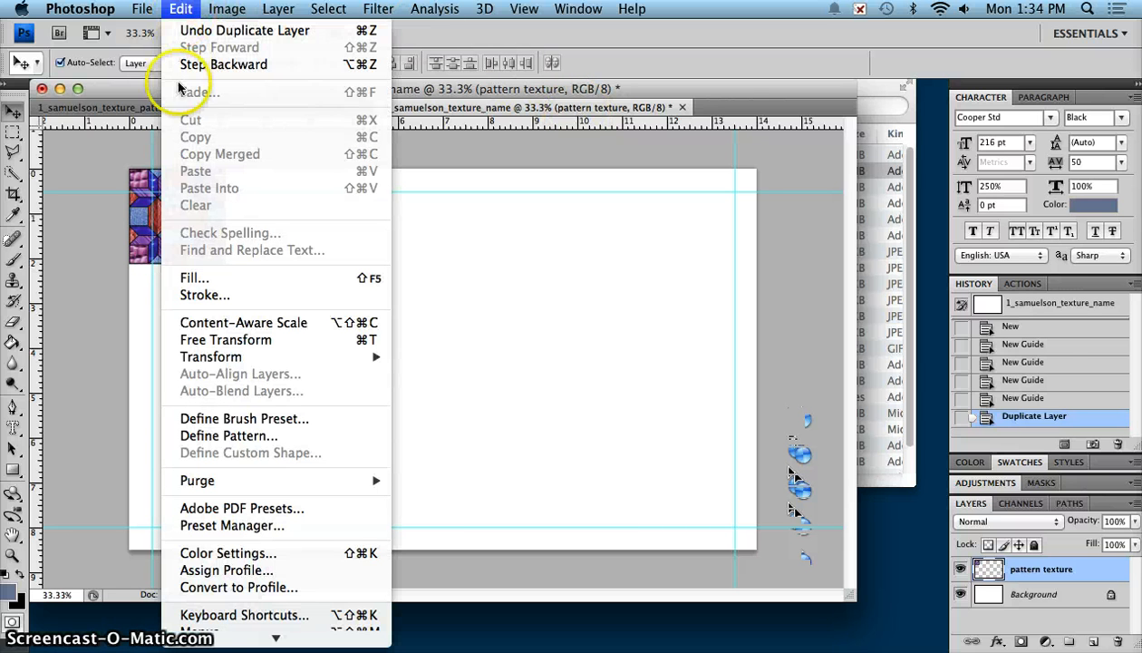
{"action": "left_click", "coordinate": [192, 278]}
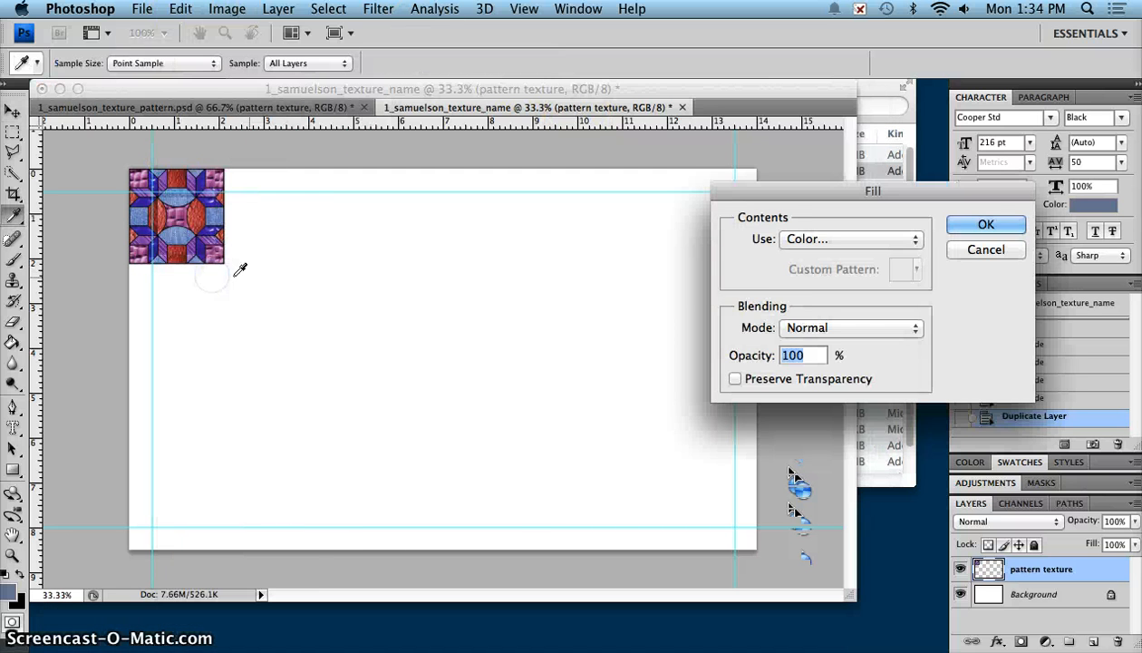
{"action": "left_click", "coordinate": [816, 240]}
{"action": "left_click", "coordinate": [812, 265]}
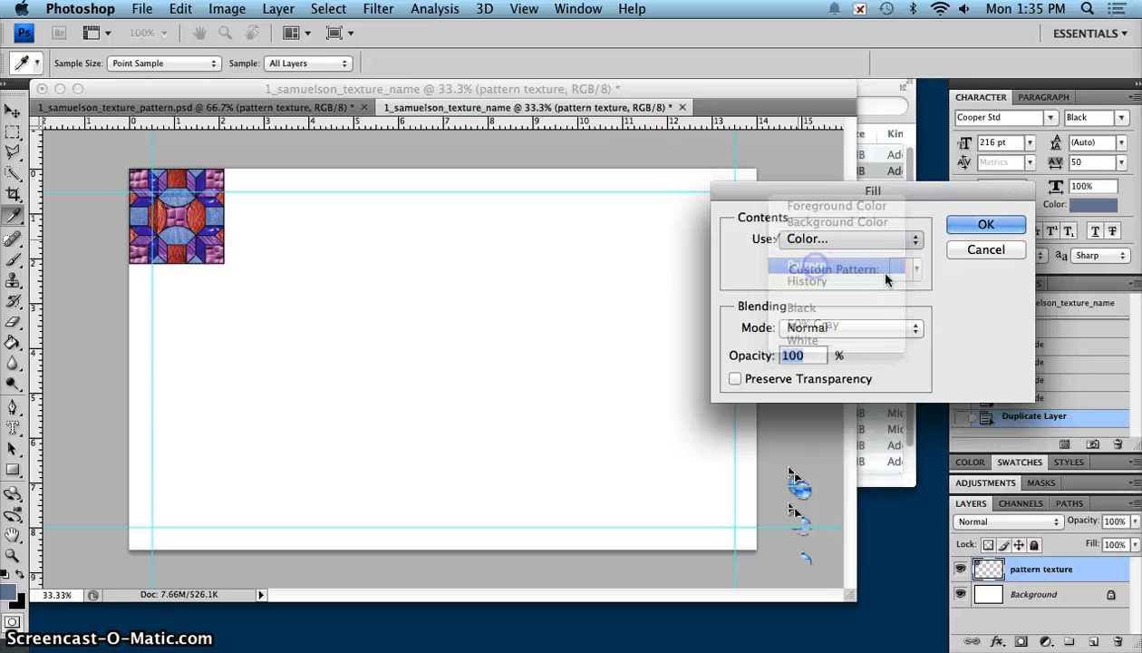
{"action": "left_click", "coordinate": [904, 269]}
{"action": "left_click", "coordinate": [931, 309]}
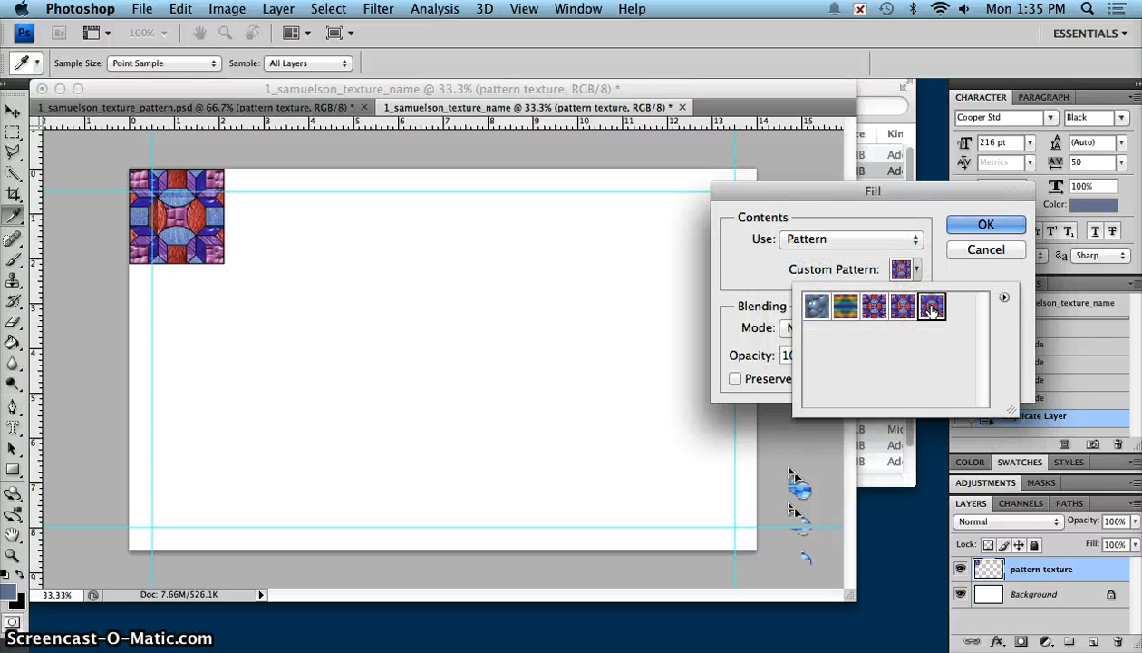
{"action": "left_click", "coordinate": [984, 224]}
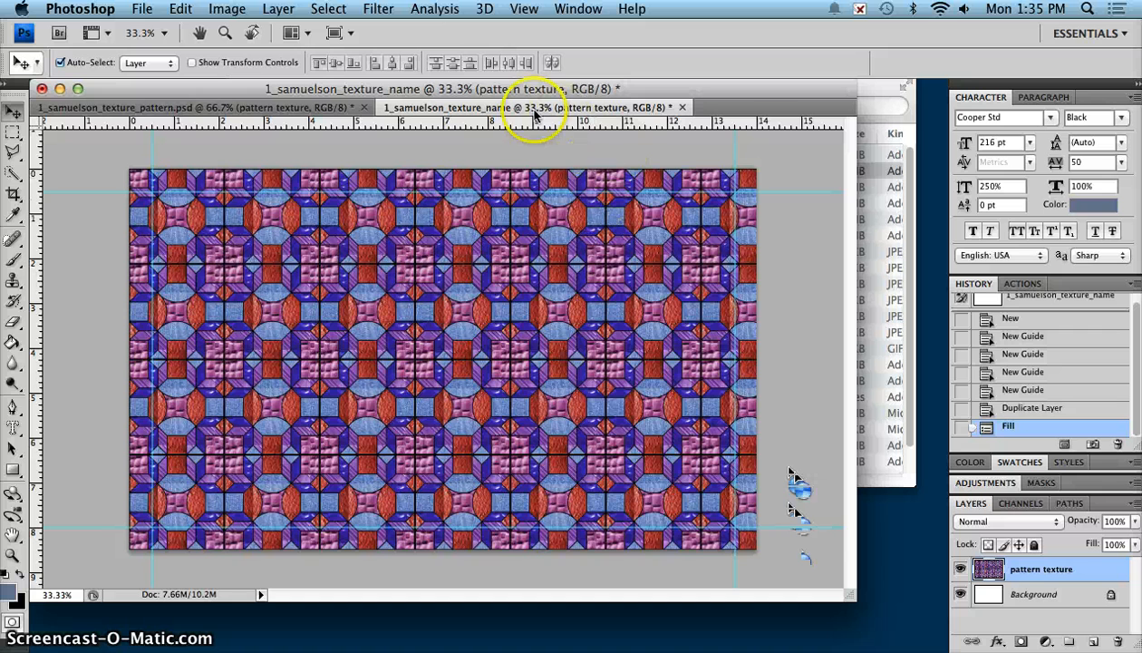
- Save the texture_name document in PSD format and enlarge its window
{"action": "key", "text": "super+s"}
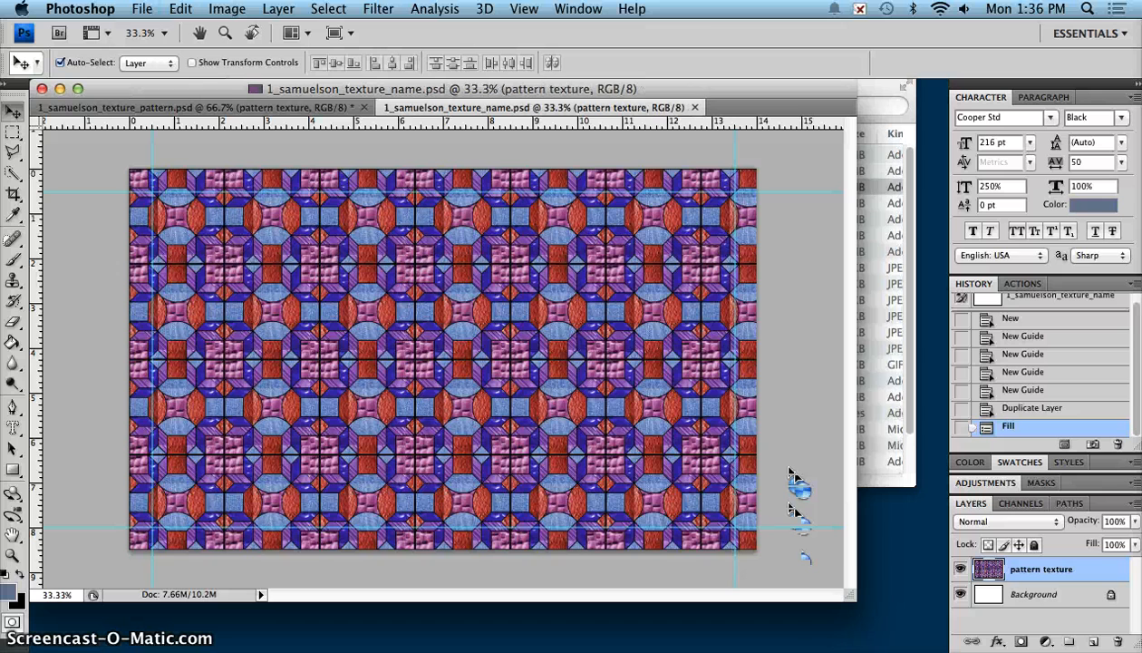
{"action": "left_click_drag", "start_coordinate": [882, 620], "coordinate": [934, 640]}
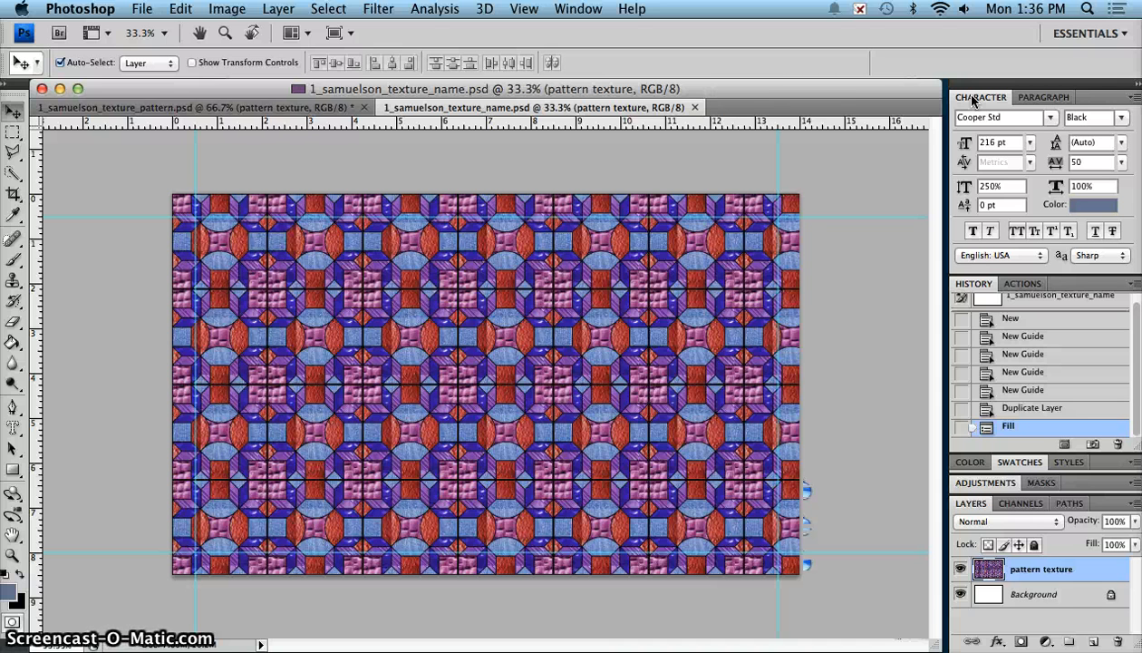
- Browse the available typefaces for a thick, heavy letterform and choose Cooper Std for the name
{"action": "left_click", "coordinate": [1052, 119]}
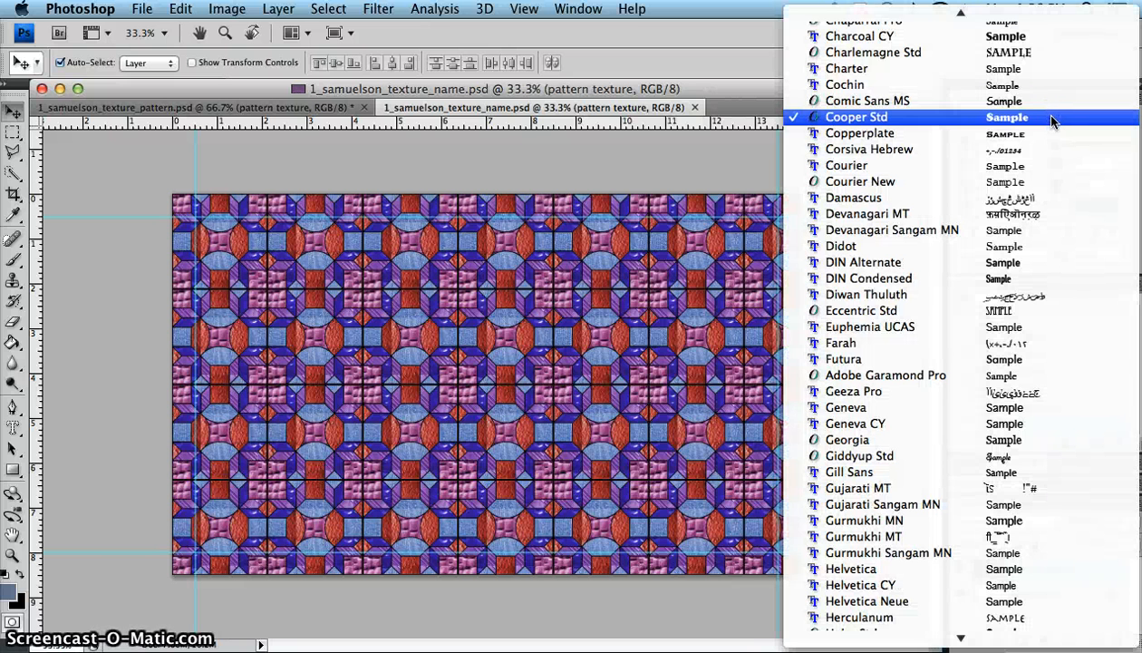
{"action": "left_click", "coordinate": [1006, 120]}
{"action": "scroll", "coordinate": [1007, 122], "scroll_direction": "up", "scroll_amount": 5}
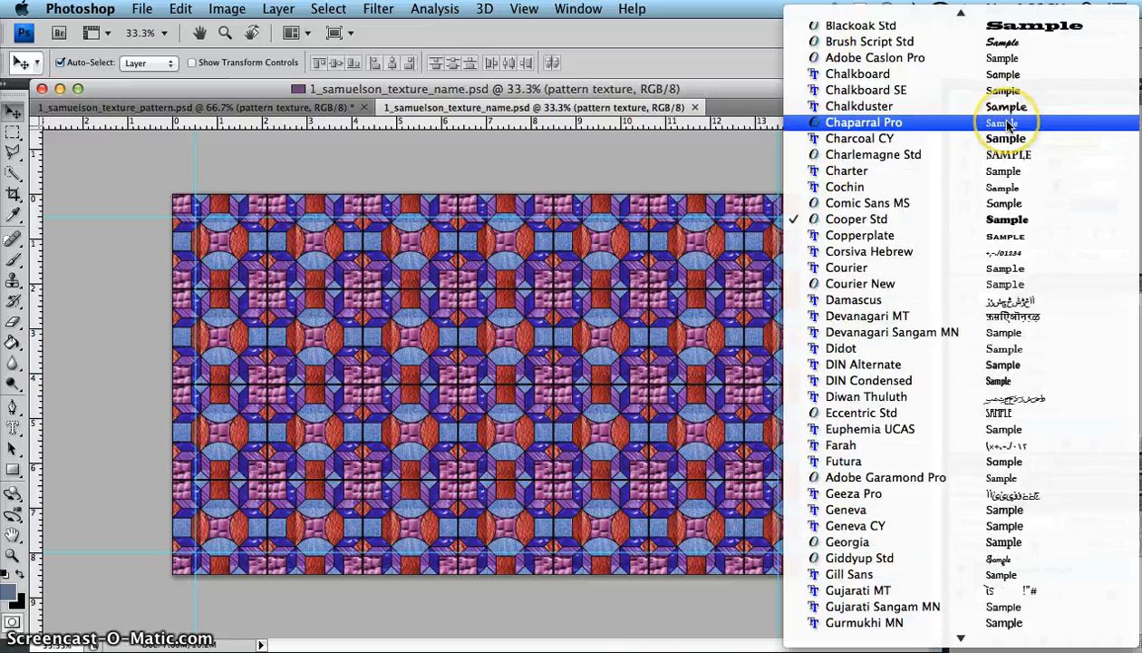
{"action": "scroll", "coordinate": [988, 87], "scroll_direction": "up", "scroll_amount": 8}
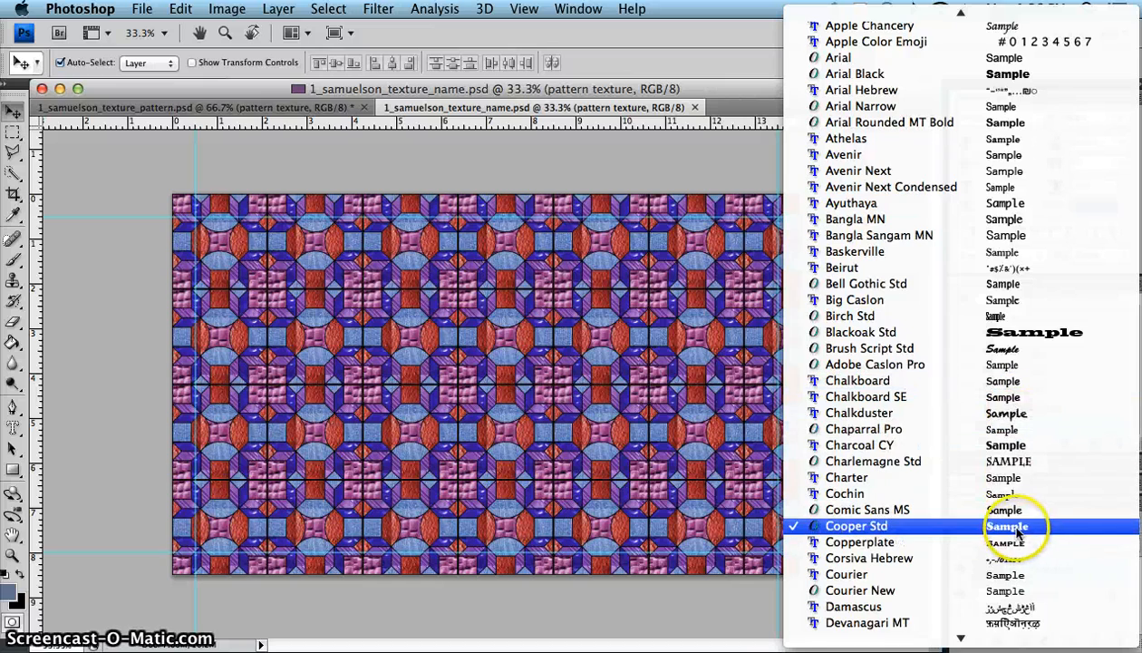
{"action": "scroll", "coordinate": [1020, 533], "scroll_direction": "down", "scroll_amount": 12}
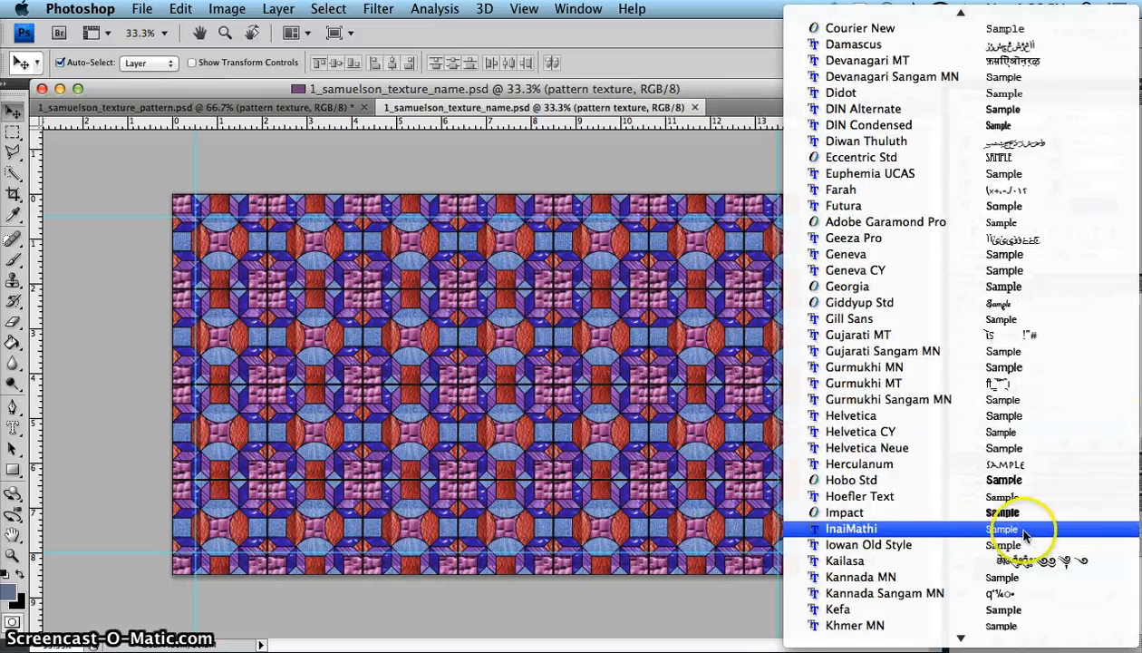
{"action": "scroll", "coordinate": [1023, 535], "scroll_direction": "down", "scroll_amount": 3}
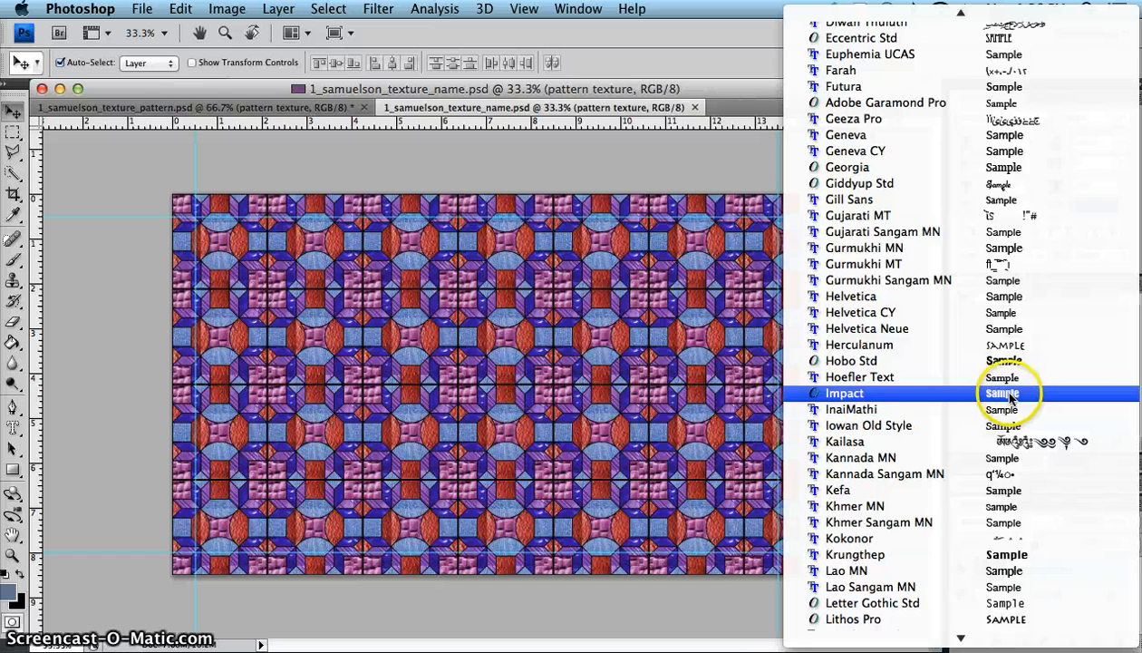
{"action": "scroll", "coordinate": [1011, 396], "scroll_direction": "up", "scroll_amount": 8}
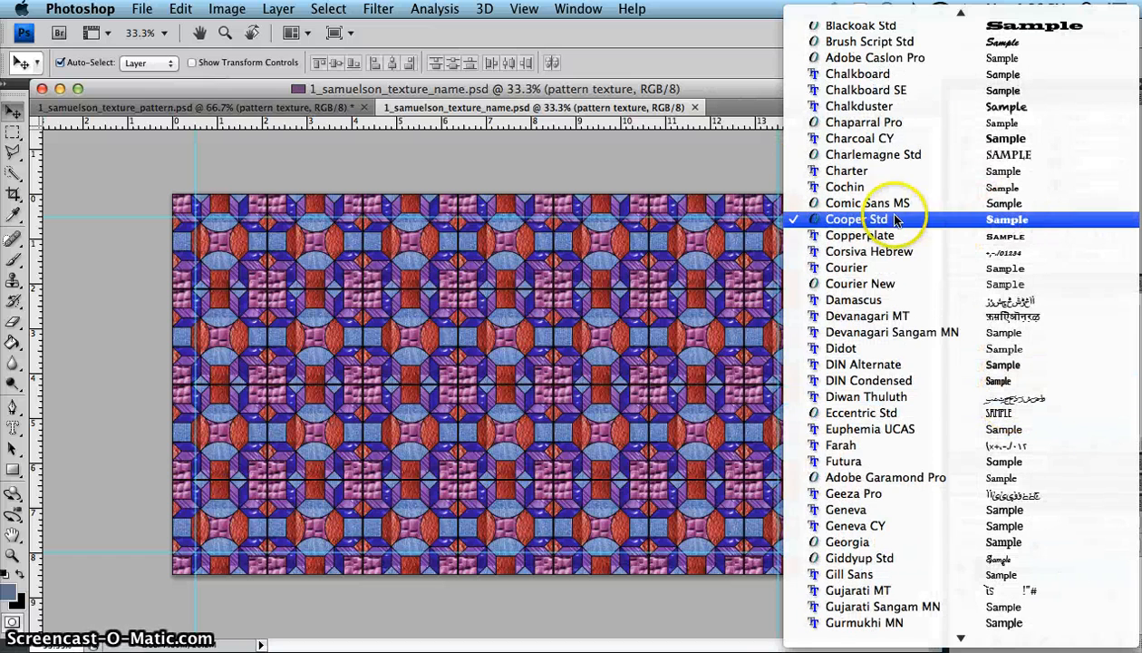
{"action": "left_click", "coordinate": [1002, 218]}
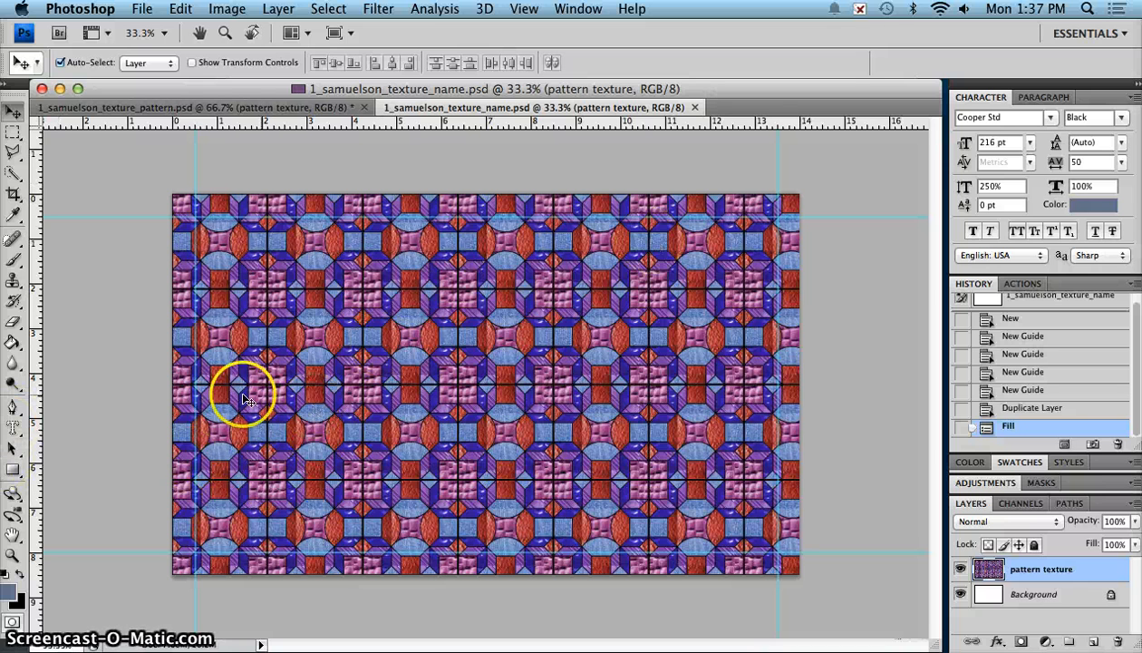
- Activate the Horizontal Type Mask tool and set the font size to 18 pt
{"action": "left_click", "coordinate": [12, 428]}
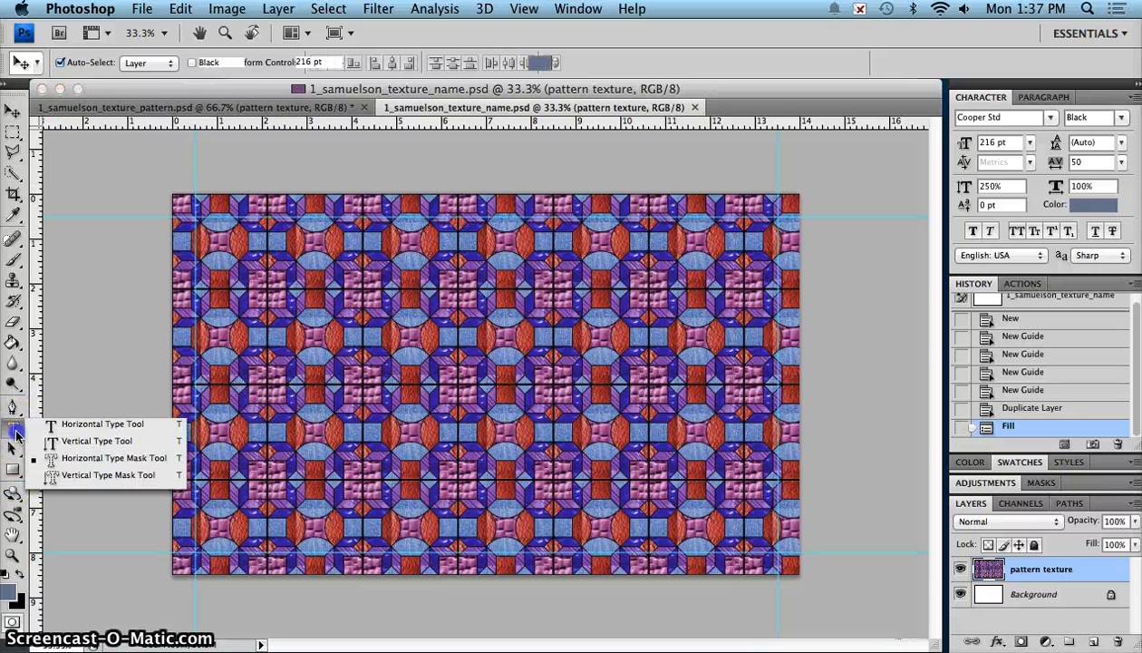
{"action": "left_click", "coordinate": [160, 463]}
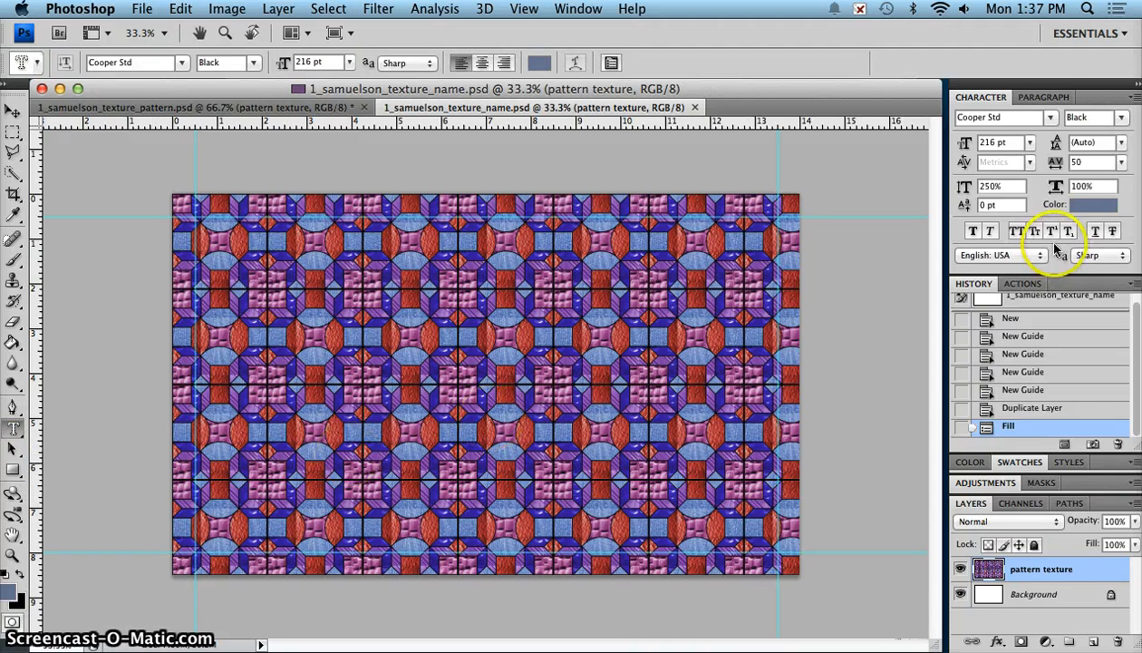
{"action": "left_click", "coordinate": [1030, 143]}
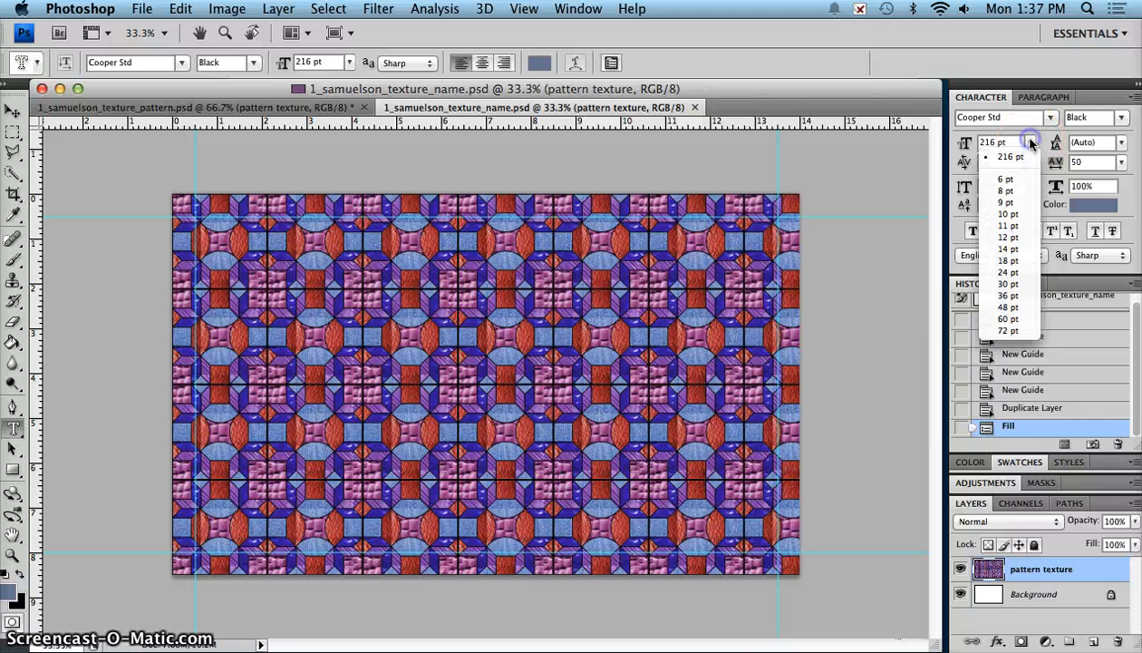
{"action": "left_click", "coordinate": [1008, 260]}
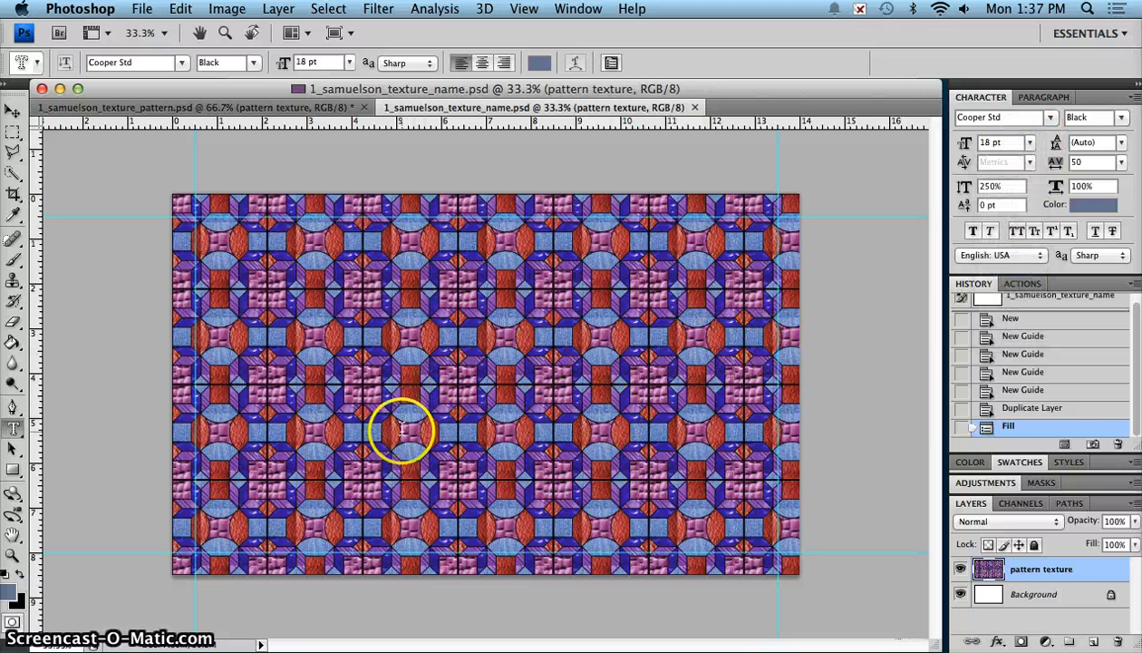
- Enter the first name as a type mask over the pattern, enlarge it to 200 pt and move it inside the guides
{"action": "left_click", "coordinate": [277, 401]}
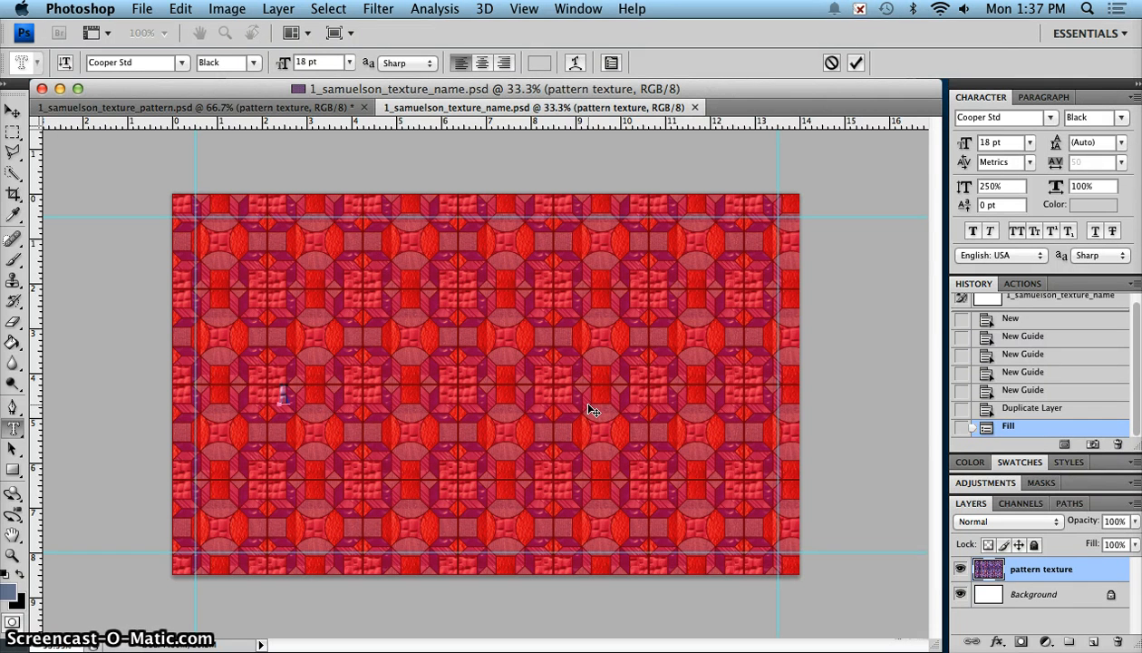
{"action": "type", "text": "Samu"}
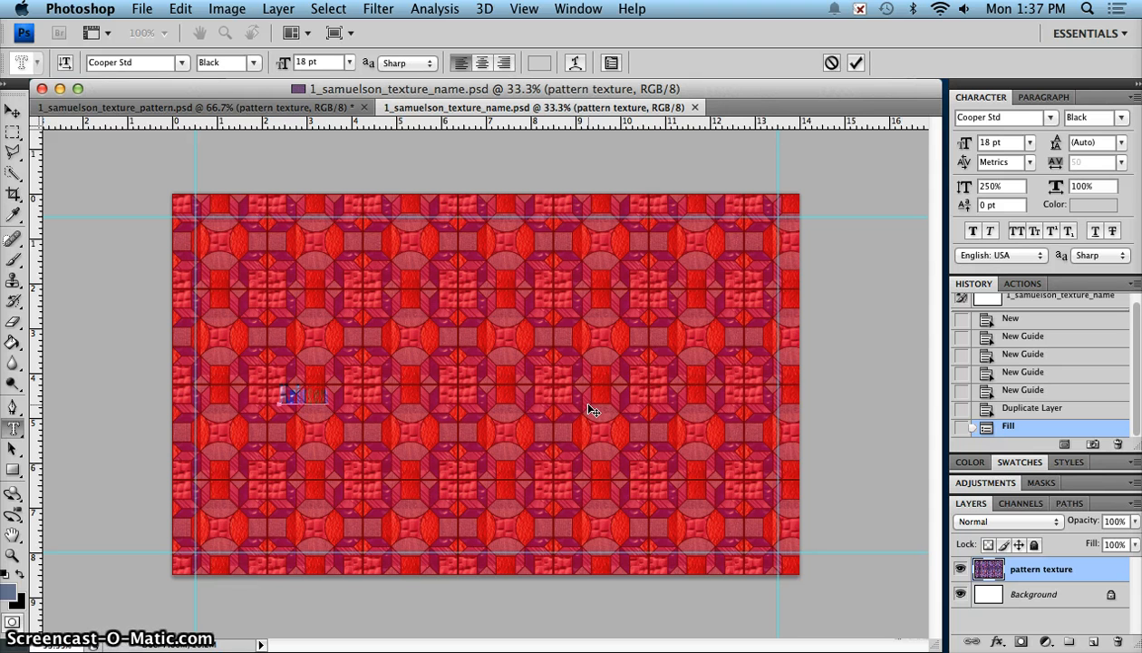
{"action": "key", "text": "super+a"}
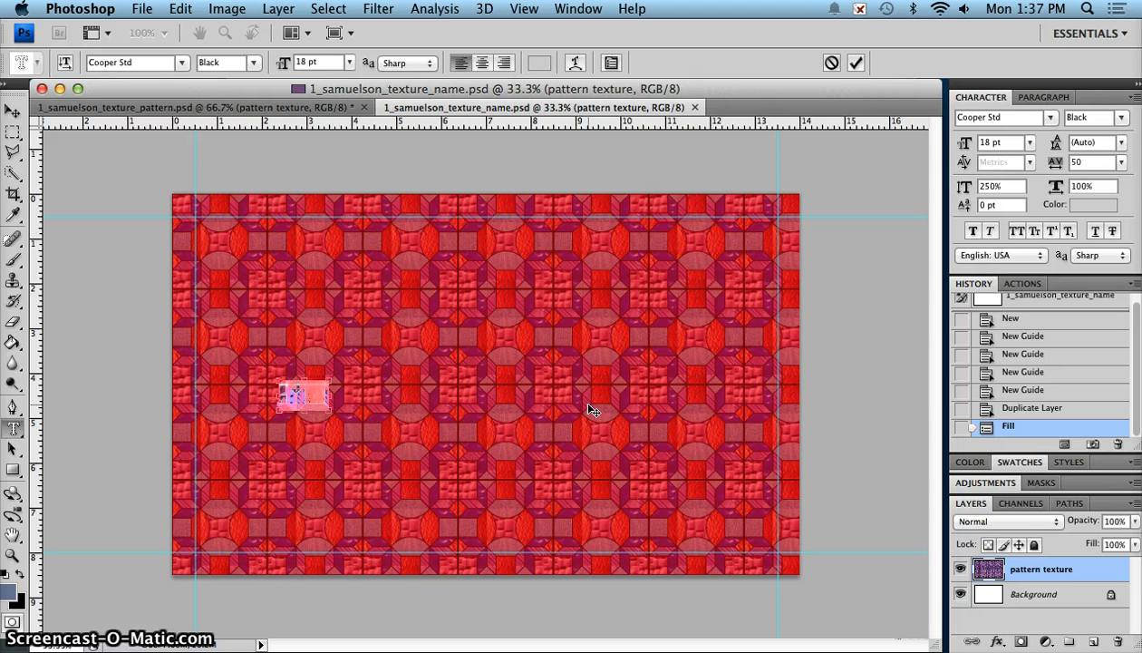
{"action": "double_click", "coordinate": [989, 143]}
{"action": "type", "text": "200"}
{"action": "key", "text": "Return"}
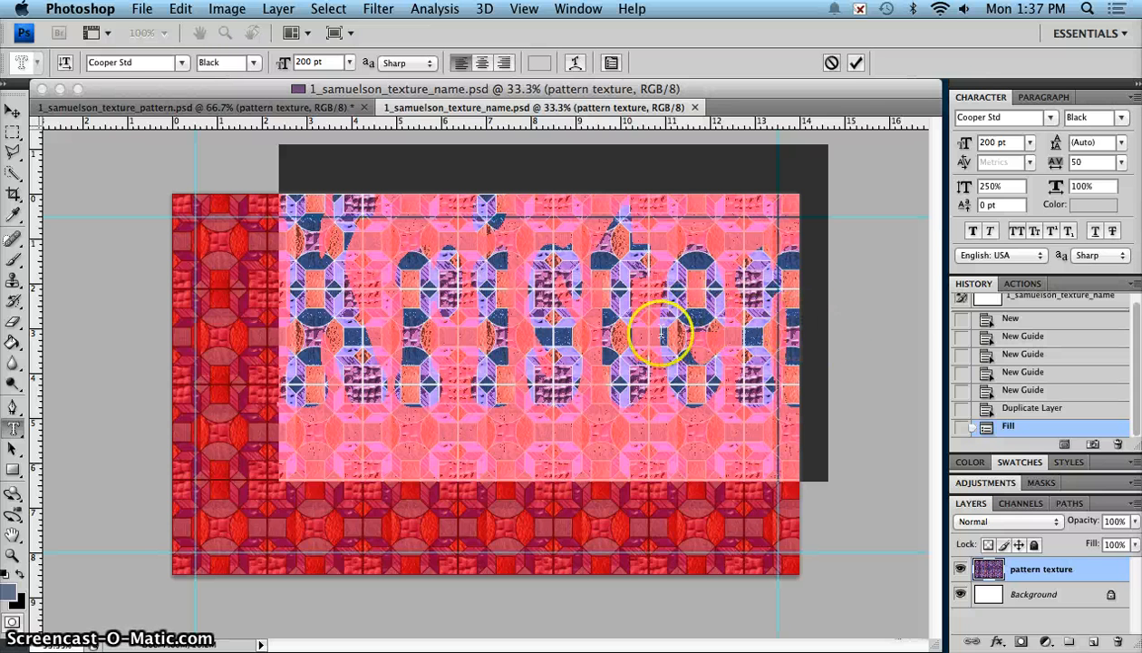
{"action": "key", "text": "super"}
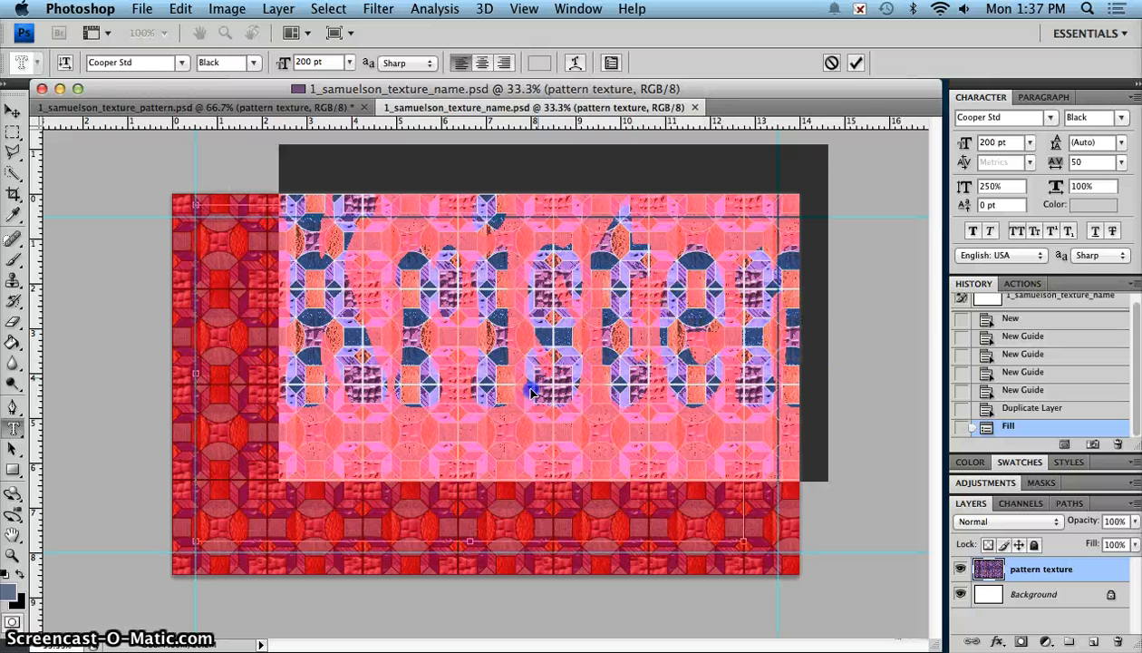
{"action": "left_click_drag", "start_coordinate": [583, 345], "coordinate": [577, 396]}
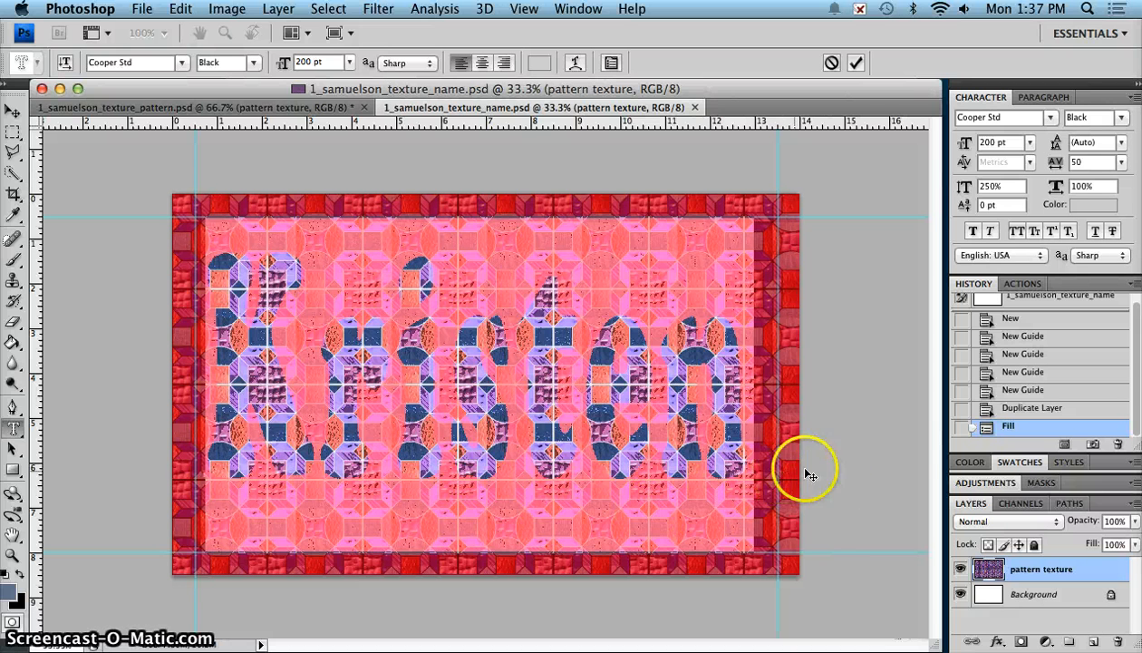
- Set the name mask's font size to 210 pt and its vertical scale to 100%
{"action": "left_click", "coordinate": [984, 144]}
{"action": "type", "text": "210"}
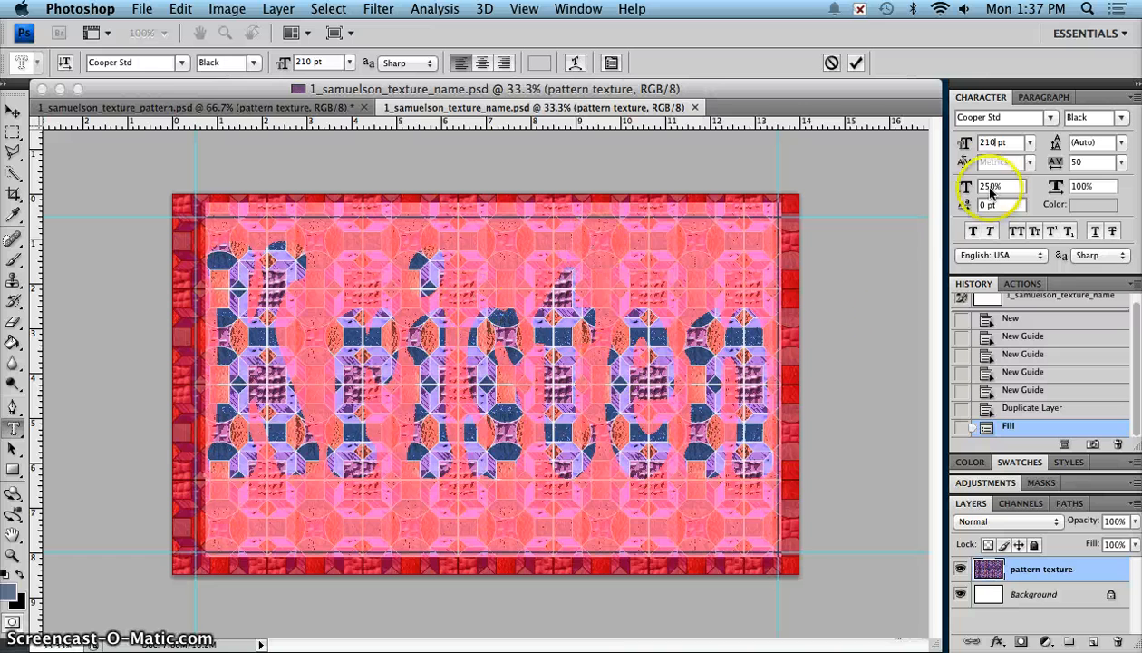
{"action": "type", "text": "100"}
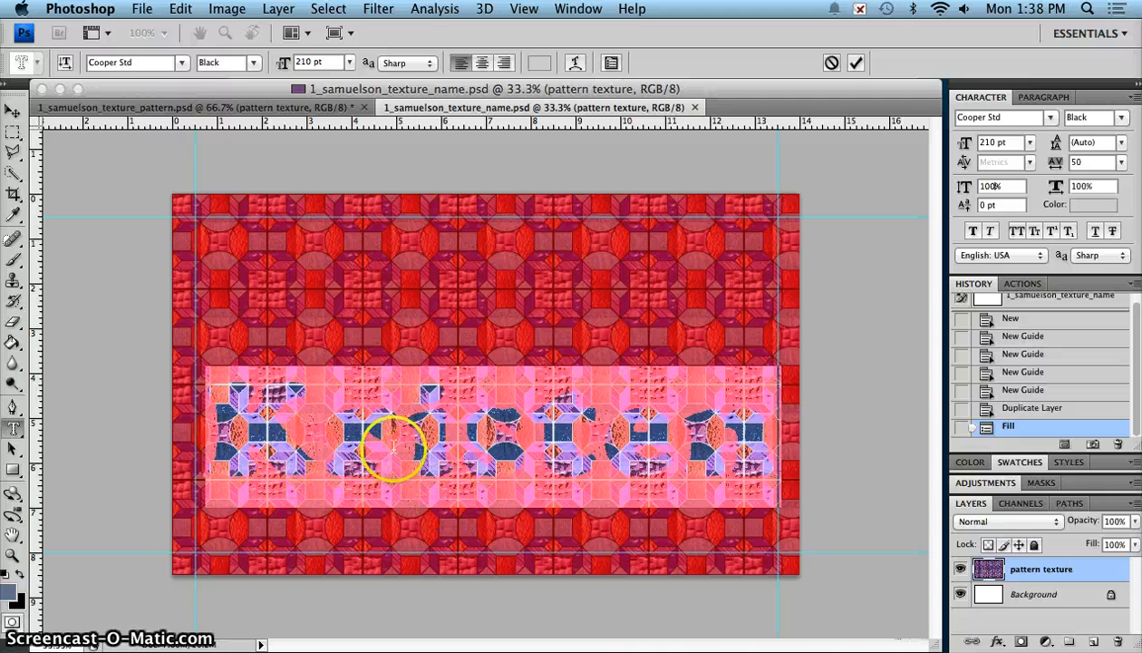
- Try to stretch the name mask to a 200% vertical scale and commit the type mask
{"action": "left_click", "coordinate": [595, 440]}
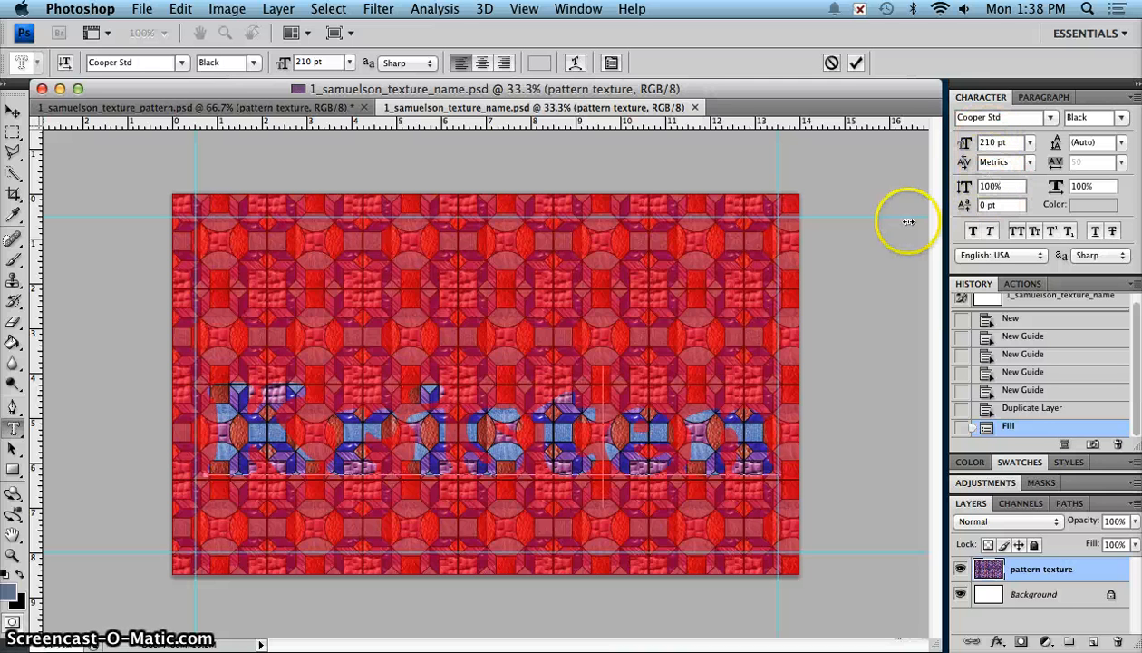
{"action": "left_click", "coordinate": [990, 185]}
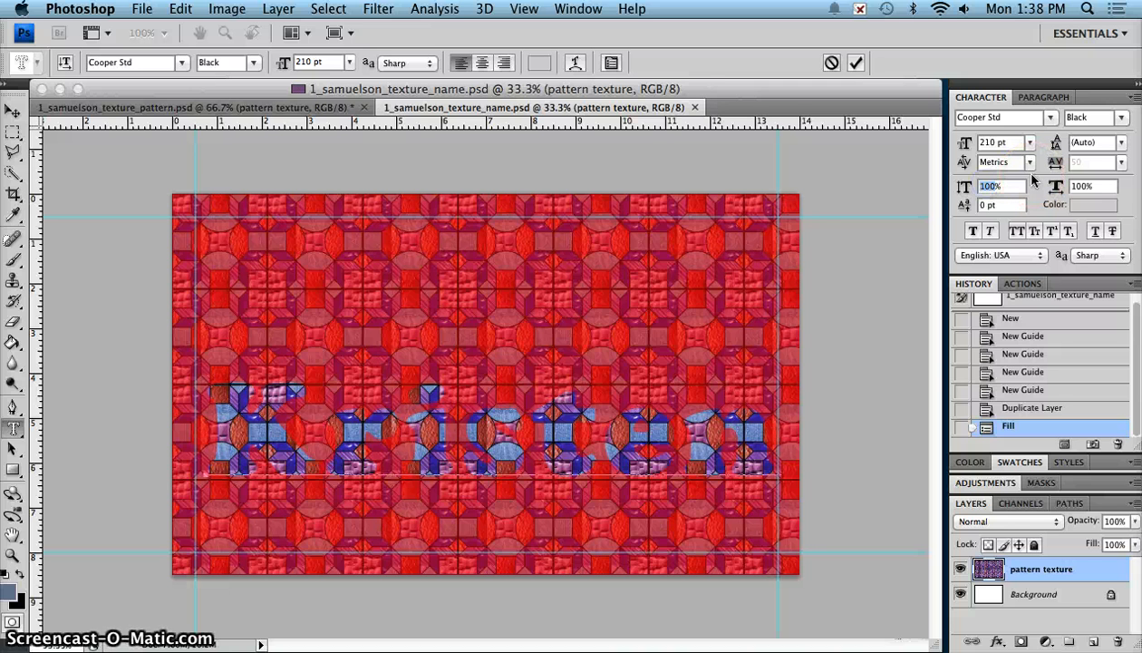
{"action": "type", "text": "200"}
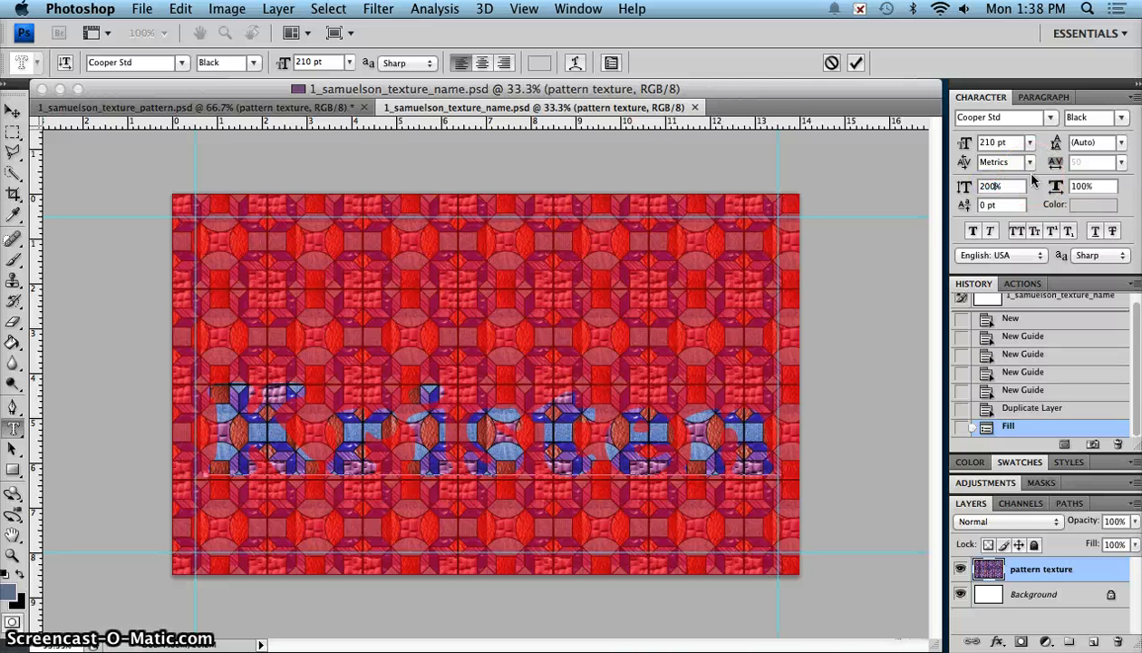
{"action": "key", "text": "Return"}
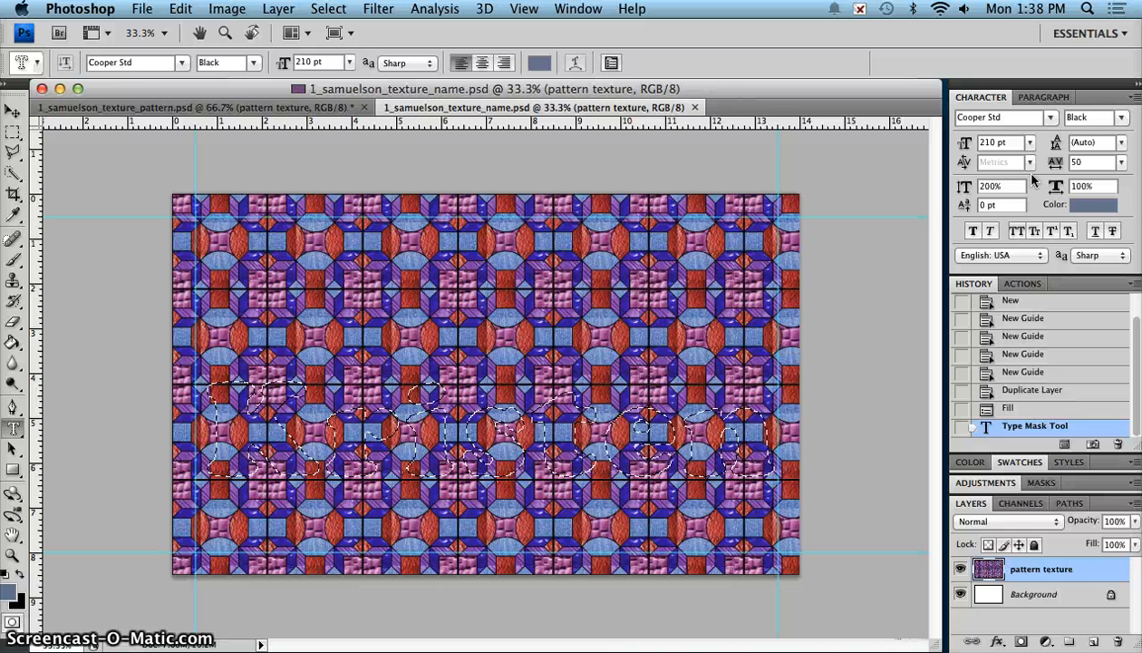
- Revert the document to the Fill history state to discard the name-shaped selection
{"action": "left_click", "coordinate": [1043, 410]}
{"action": "left_click", "coordinate": [1041, 391]}
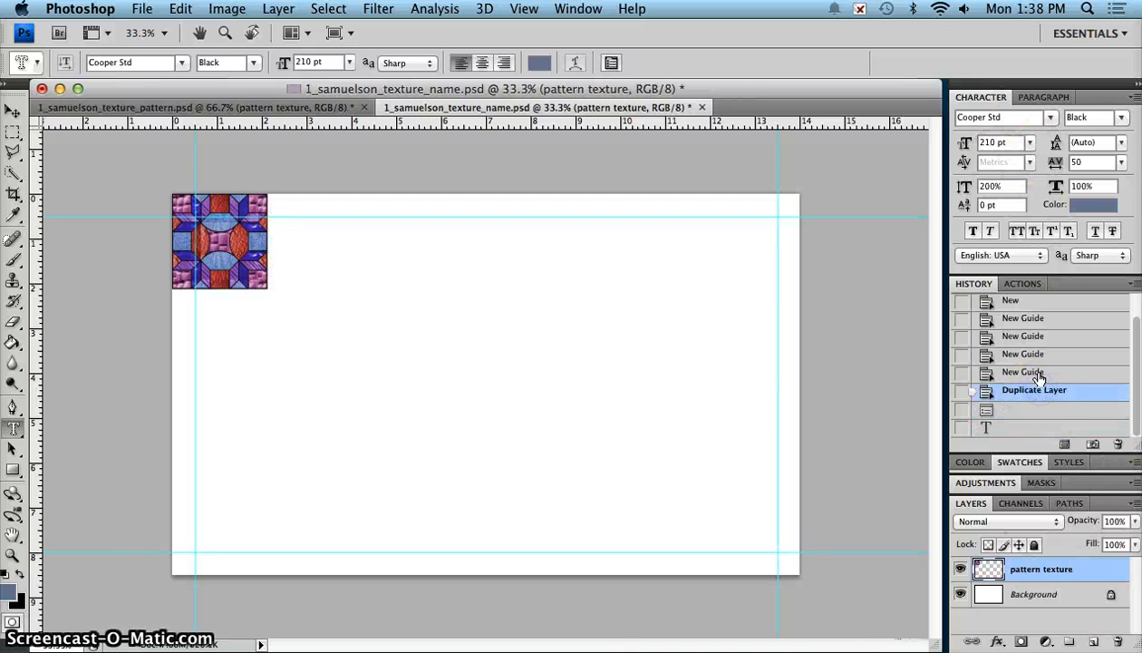
{"action": "left_click", "coordinate": [1049, 408]}
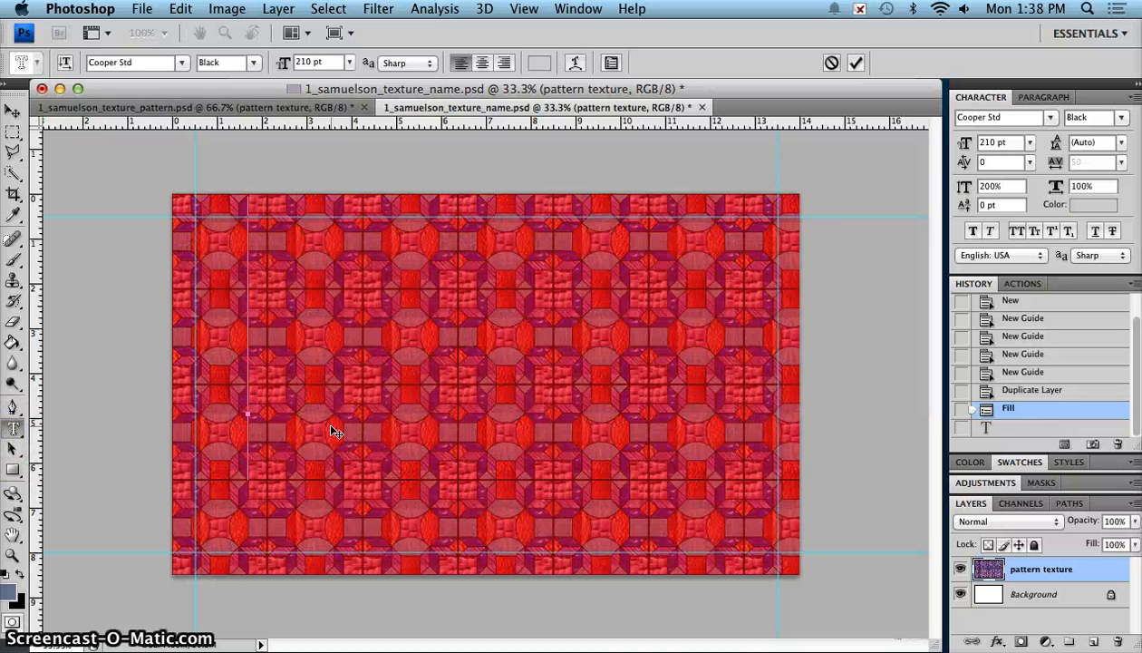
- Enter the first name again as a 210 pt type mask and move it between the side guides
{"action": "type", "text": "Kaisten"}
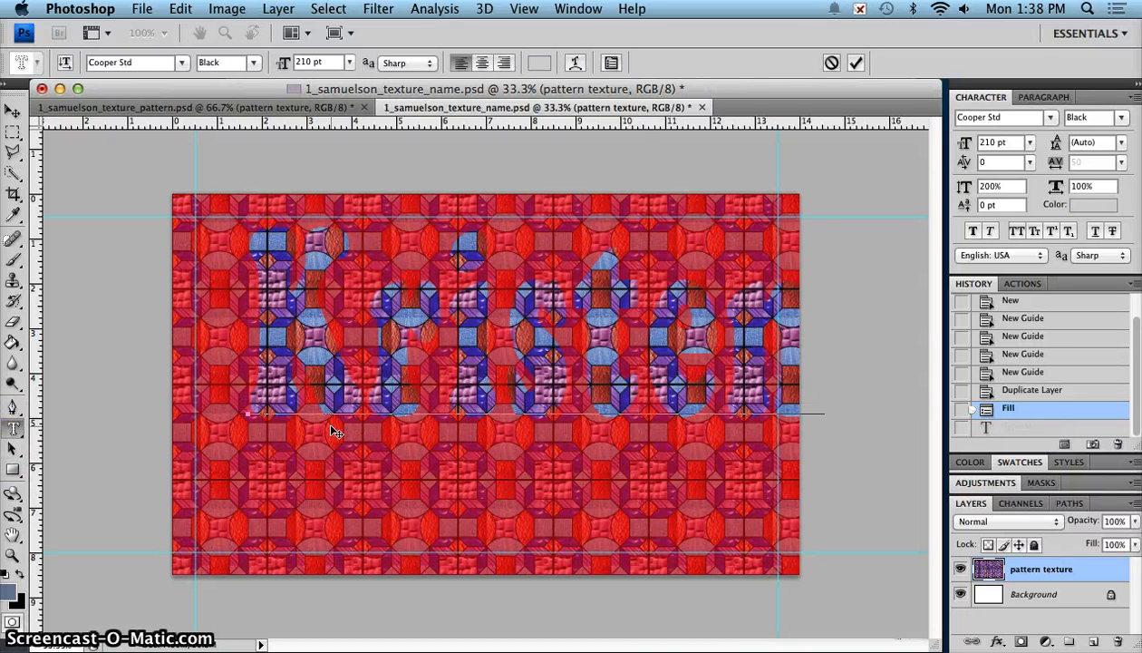
{"action": "left_click_drag", "start_coordinate": [392, 356], "coordinate": [347, 406]}
- Set the whole name mask's vertical scale to 250% and reposition it to start at the left guide and sit lower on the canvas
{"action": "double_click", "coordinate": [448, 404]}
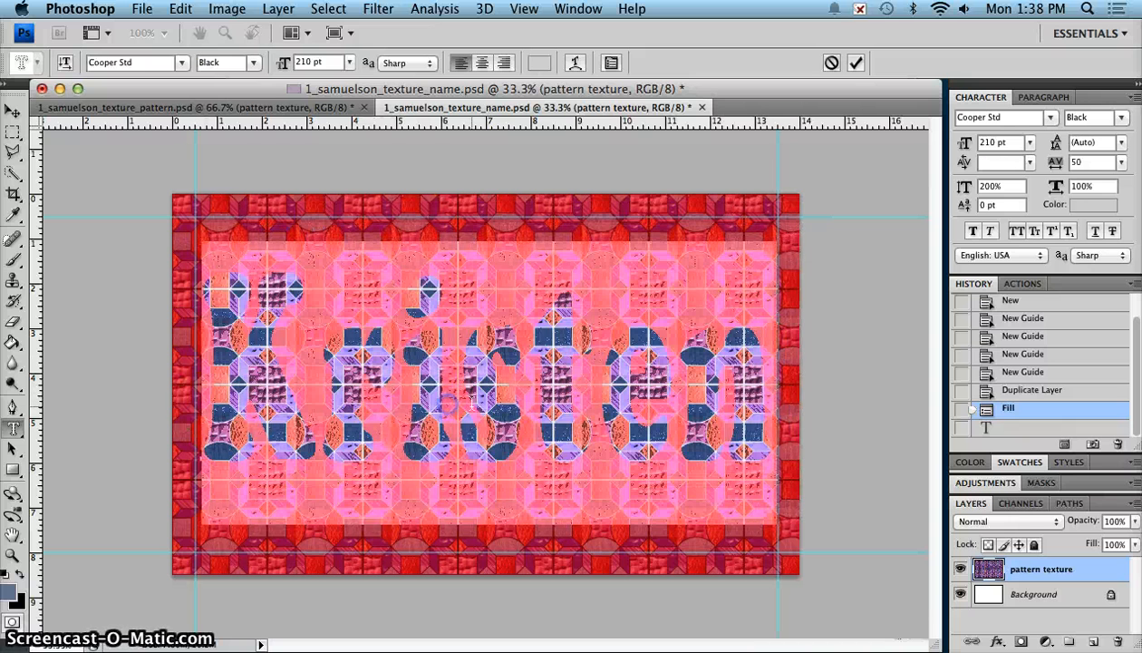
{"action": "left_click", "coordinate": [992, 185]}
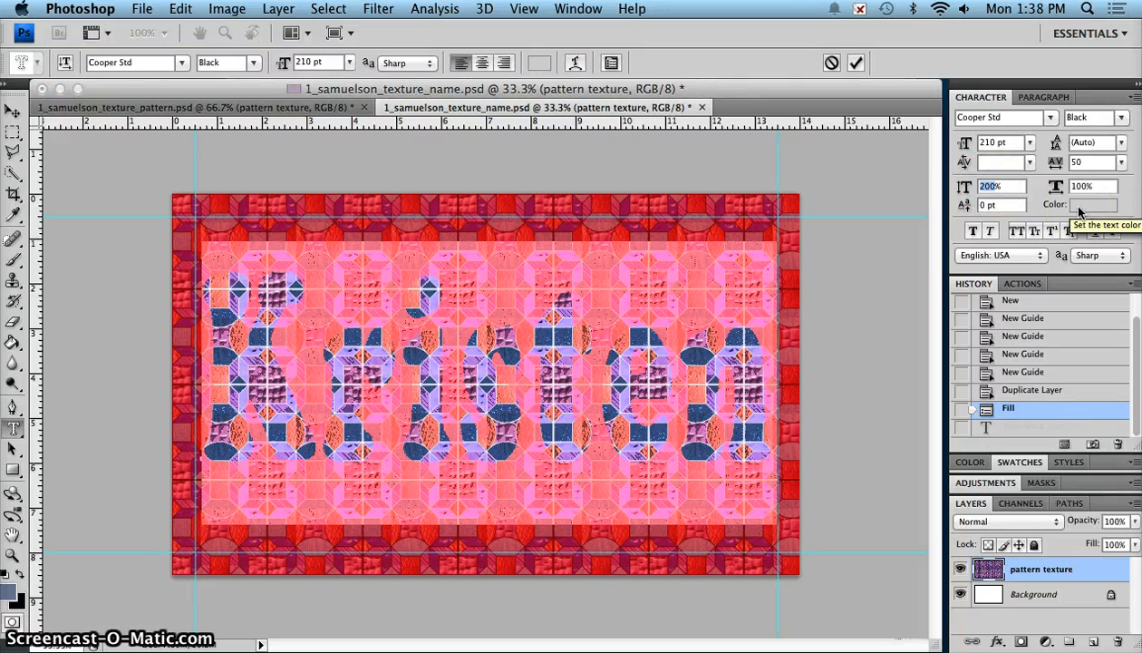
{"action": "type", "text": "250"}
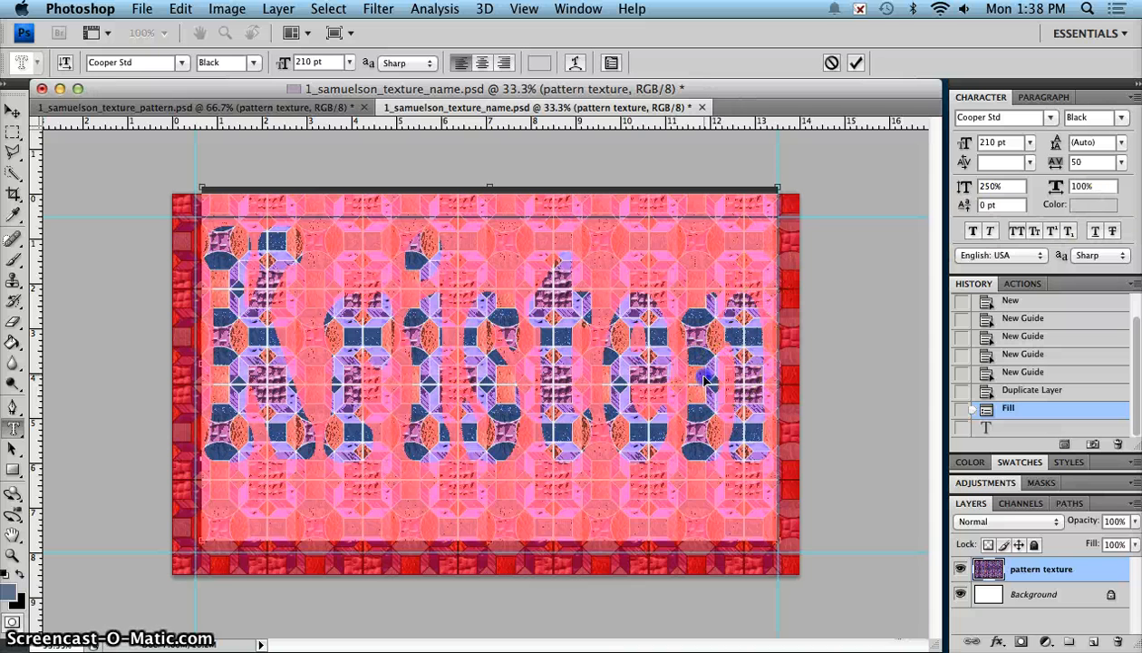
{"action": "left_click_drag", "start_coordinate": [698, 379], "coordinate": [704, 401]}
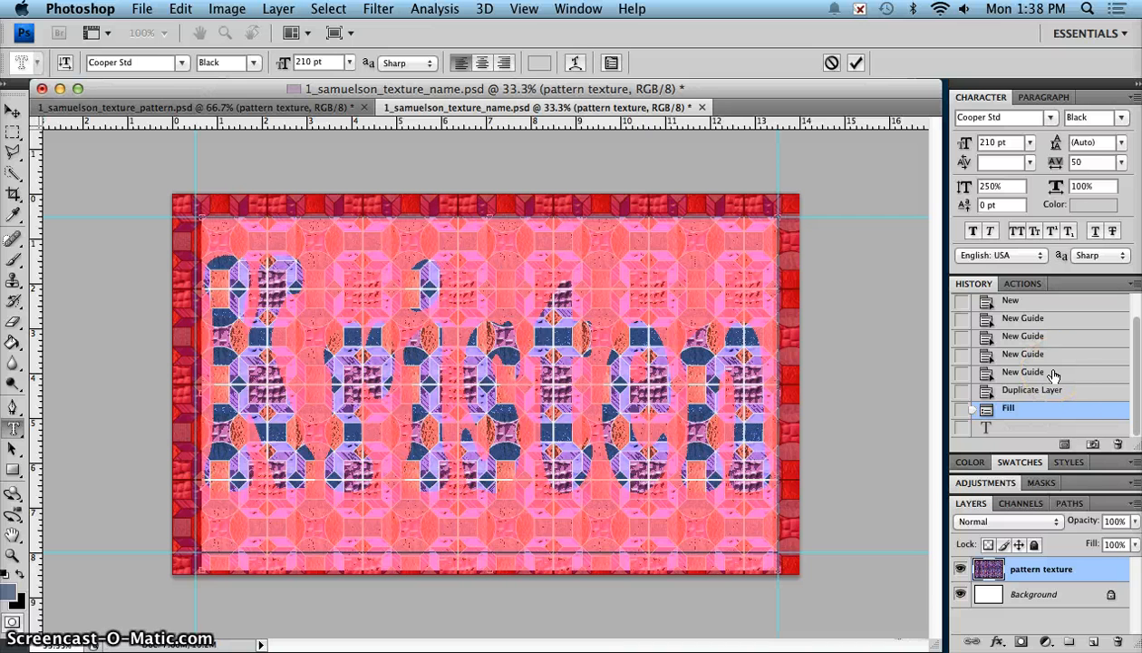
{"action": "key", "text": "Right"}
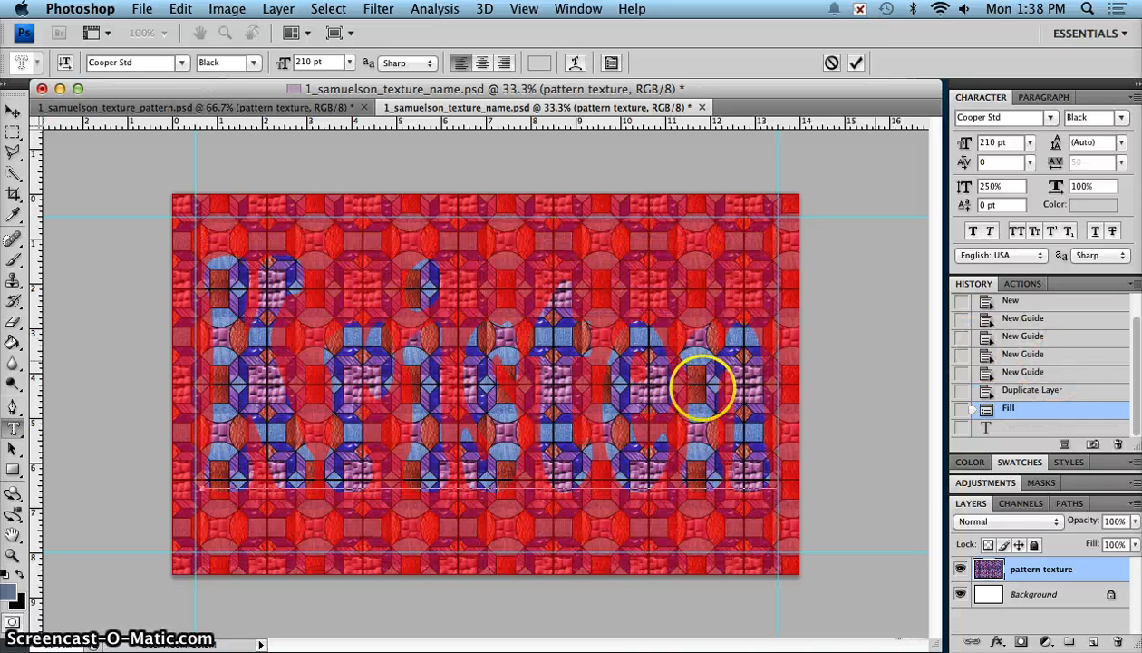
{"action": "double_click", "coordinate": [619, 408]}
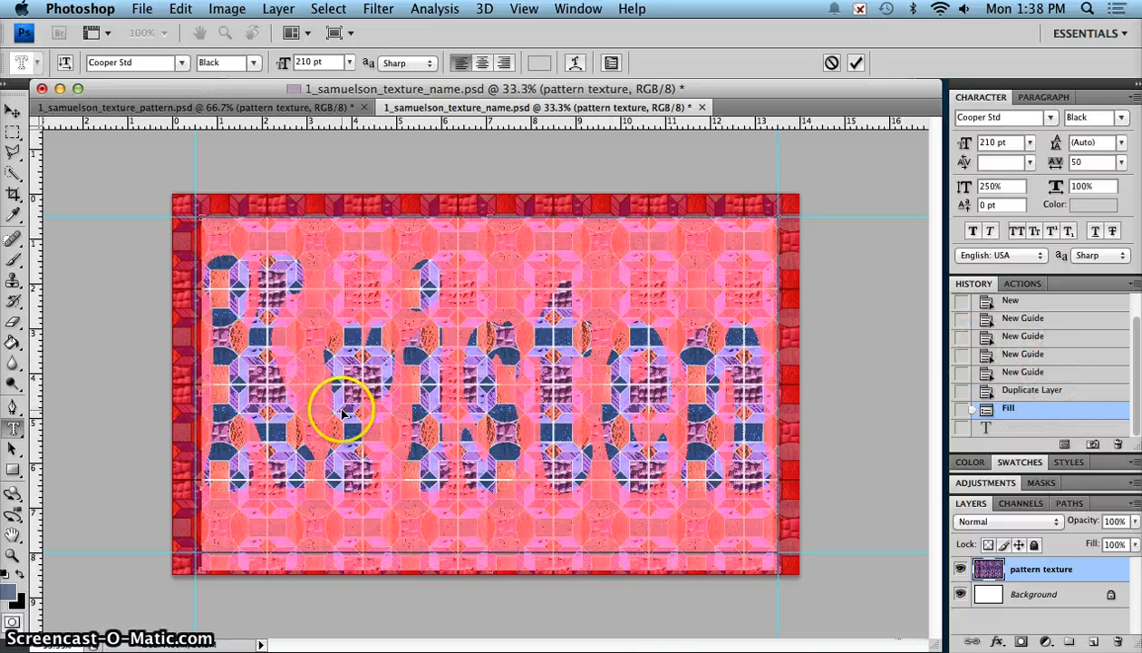
{"action": "left_click_drag", "start_coordinate": [338, 408], "coordinate": [335, 408]}
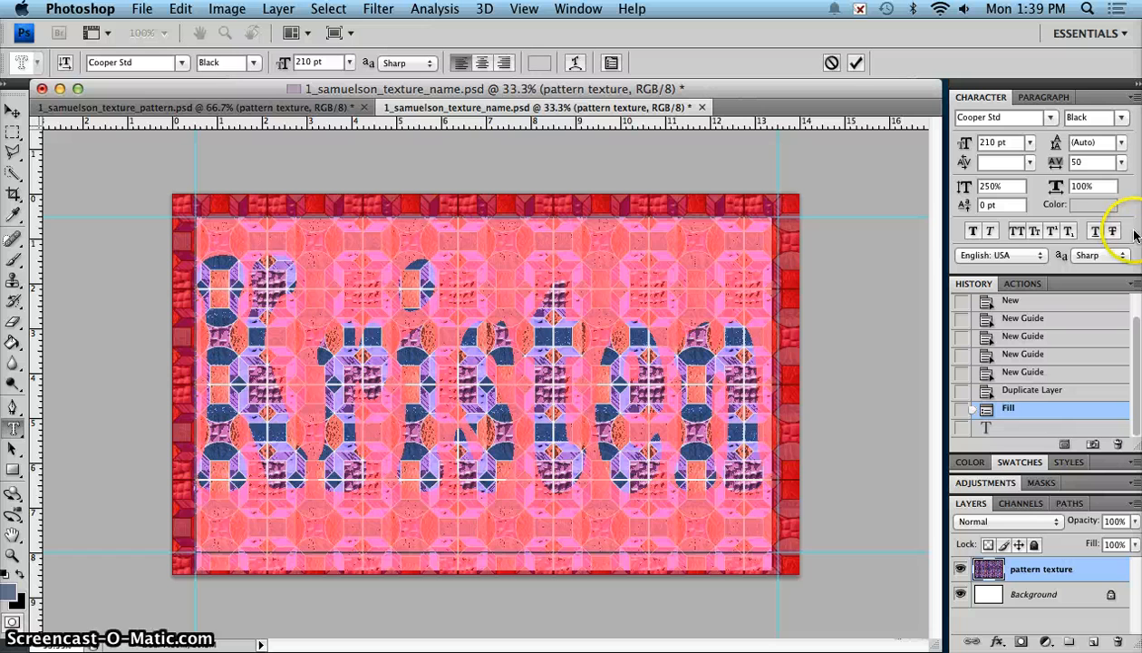
- Try a tracking of 0 on the name mask and set it back to 50
{"action": "left_click", "coordinate": [1079, 161]}
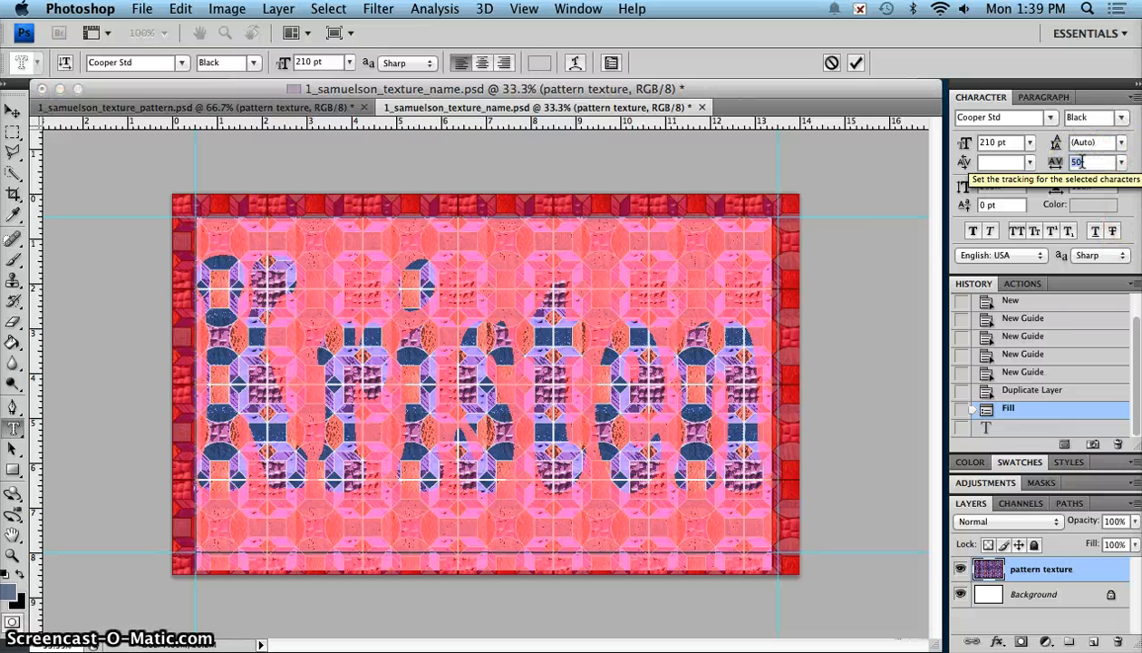
{"action": "type", "text": "0"}
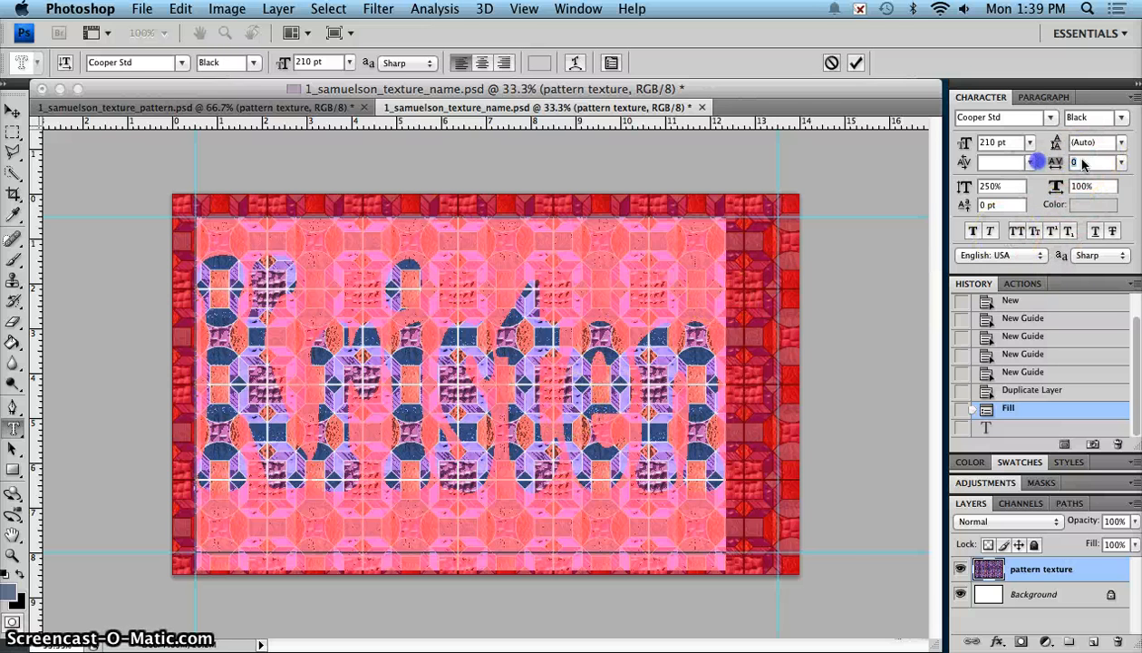
{"action": "type", "text": "50"}
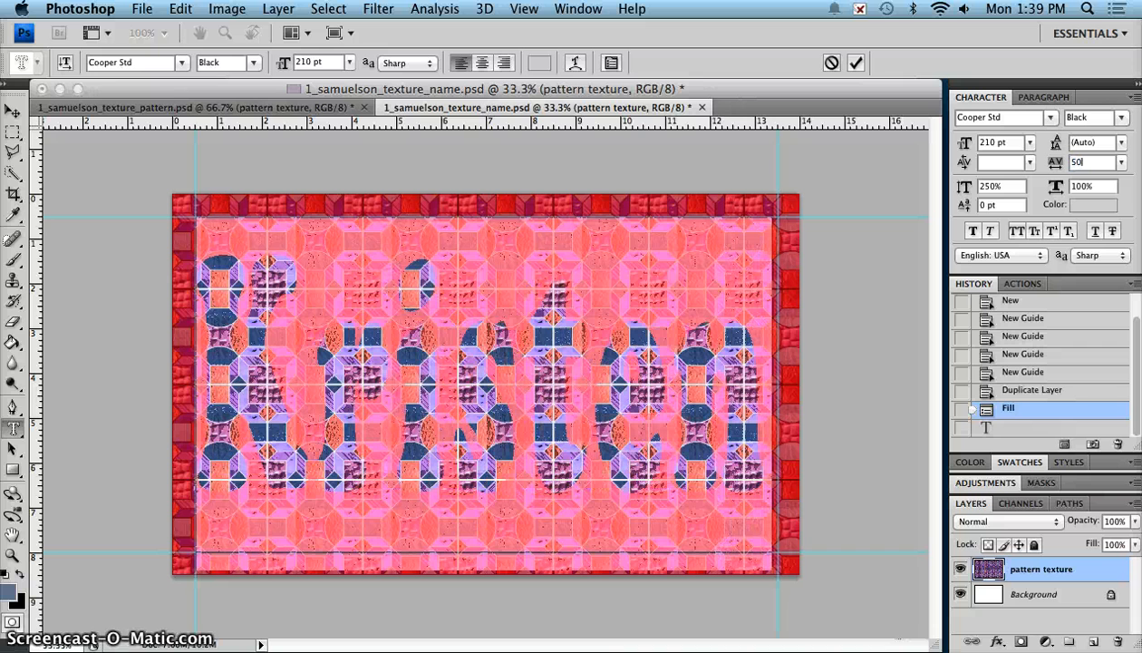
{"action": "key", "text": "Return"}
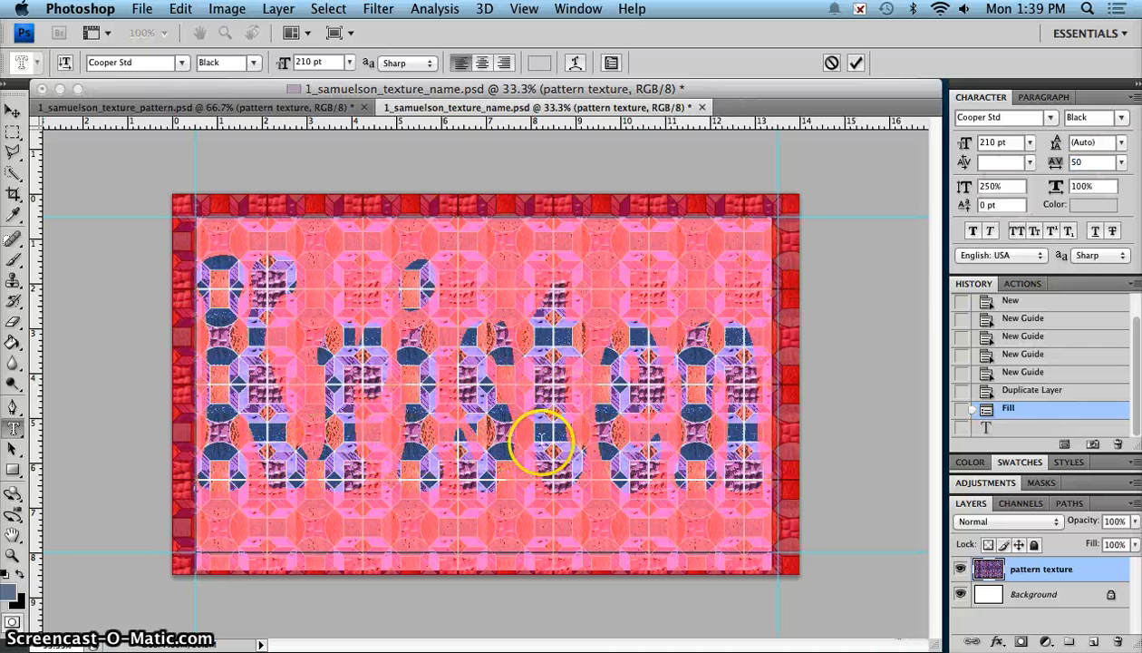
- Commit the type mask, clear the pattern texture outside the name using the inverted selection, and deselect
{"action": "left_click", "coordinate": [12, 112]}
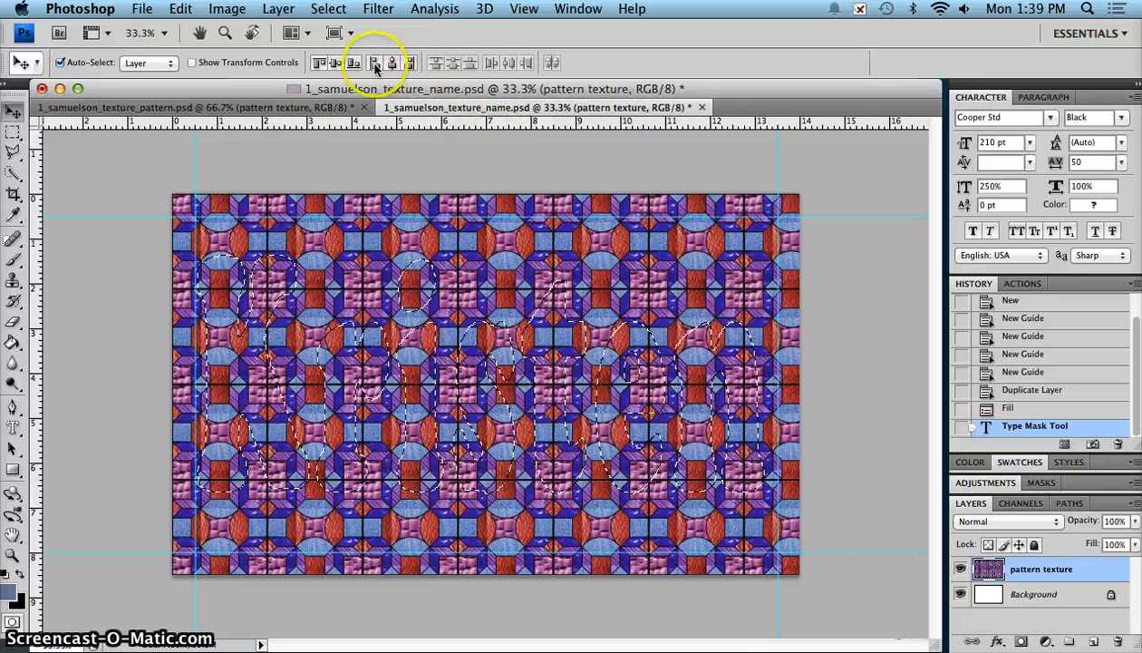
{"action": "left_click", "coordinate": [328, 9]}
{"action": "left_click", "coordinate": [349, 84]}
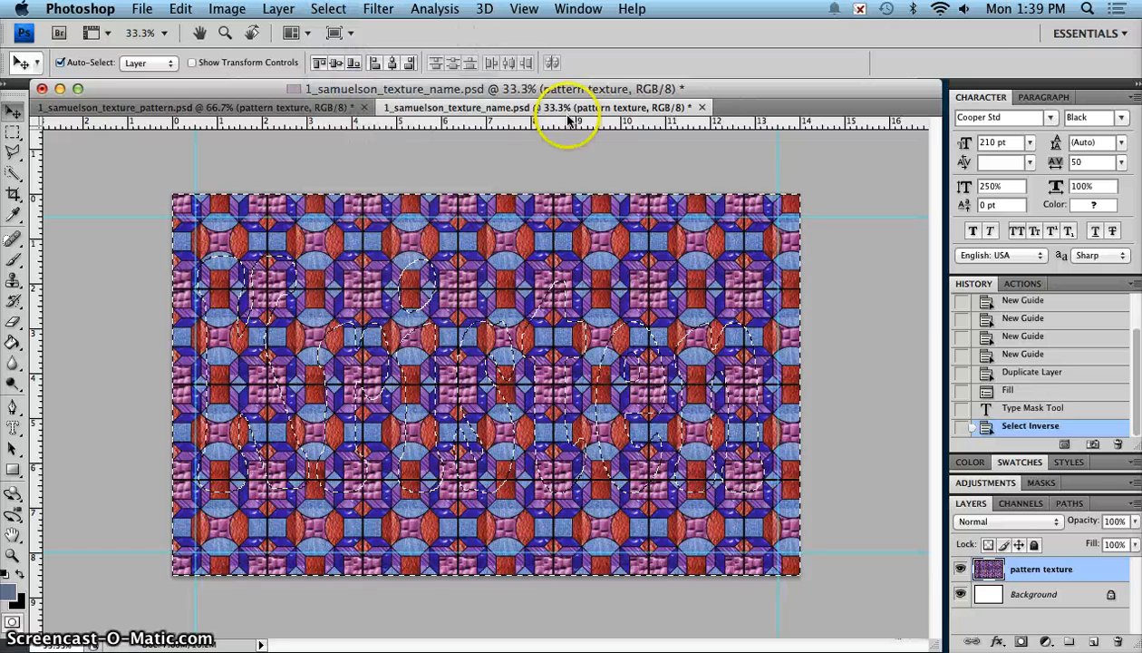
{"action": "key", "text": "Delete"}
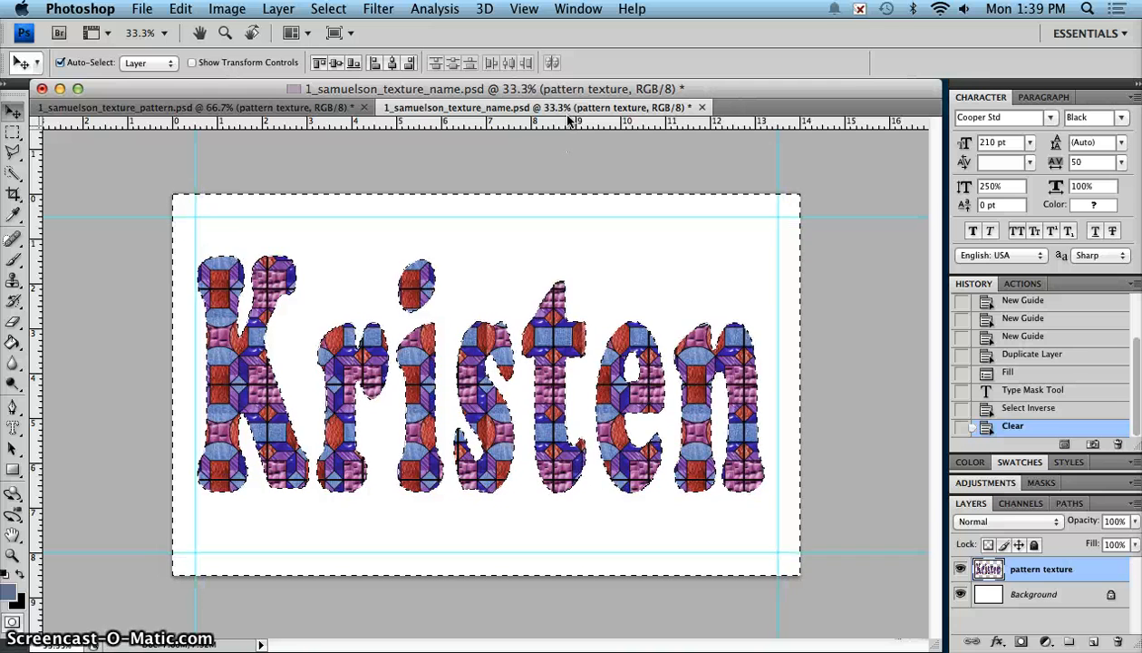
{"action": "key", "text": "super+d"}
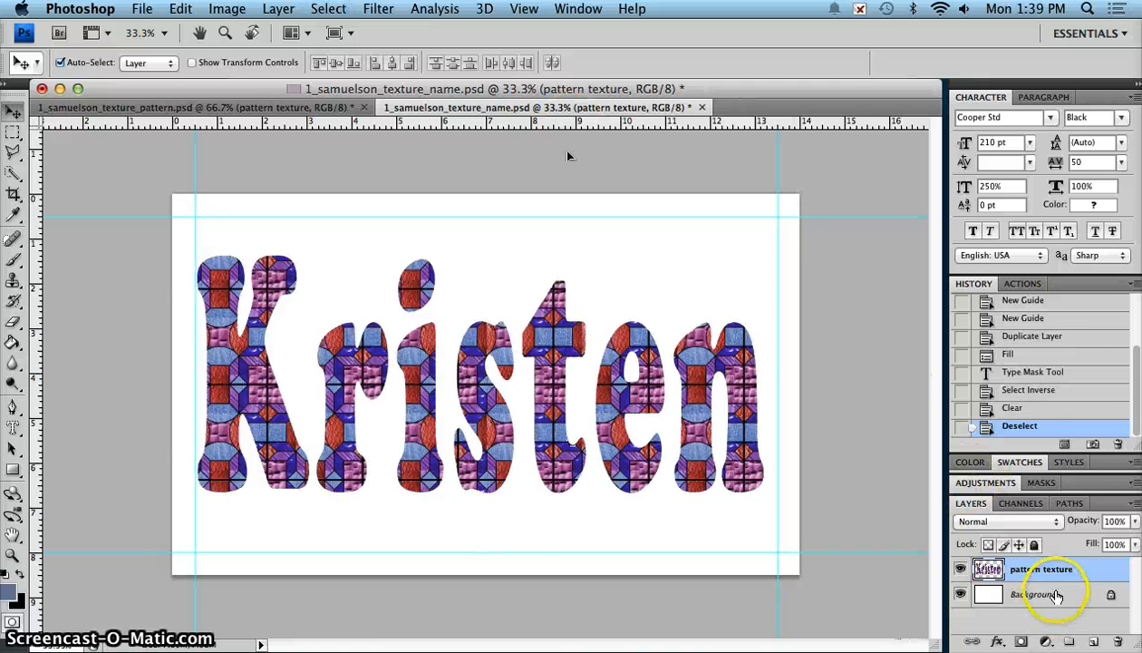
- Convert the Background to a regular layer, align it and the pattern texture layer by vertical and horizontal centers, and save the document
{"action": "double_click", "coordinate": [1062, 595]}
{"action": "key", "text": "Return"}
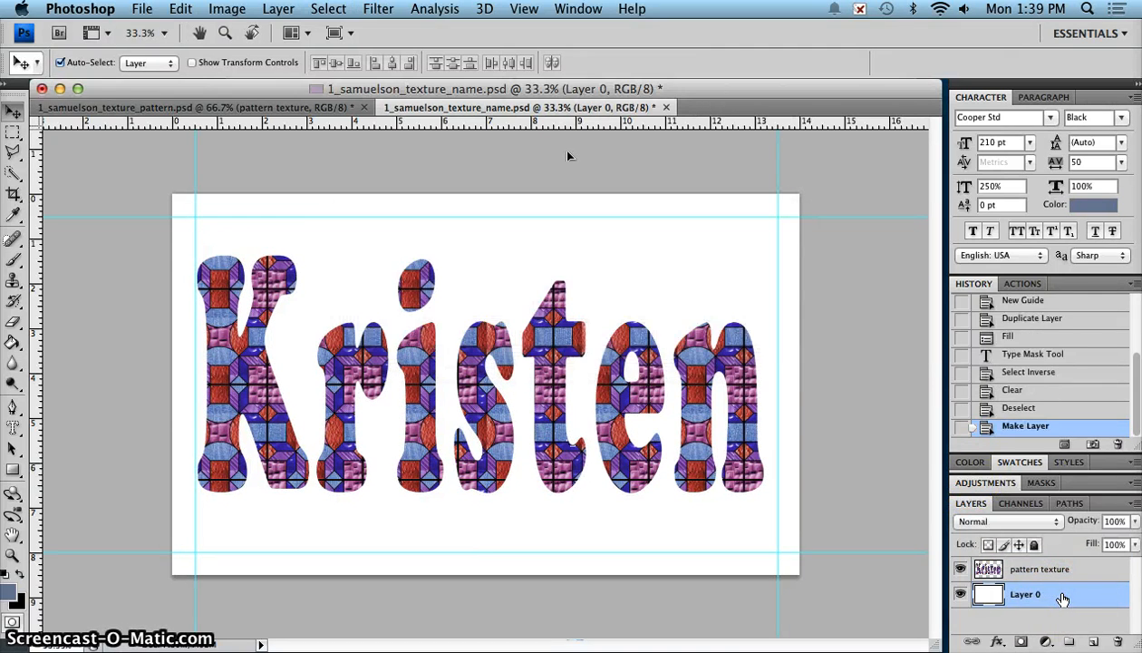
{"action": "left_click", "coordinate": [1056, 569], "text": "shift"}
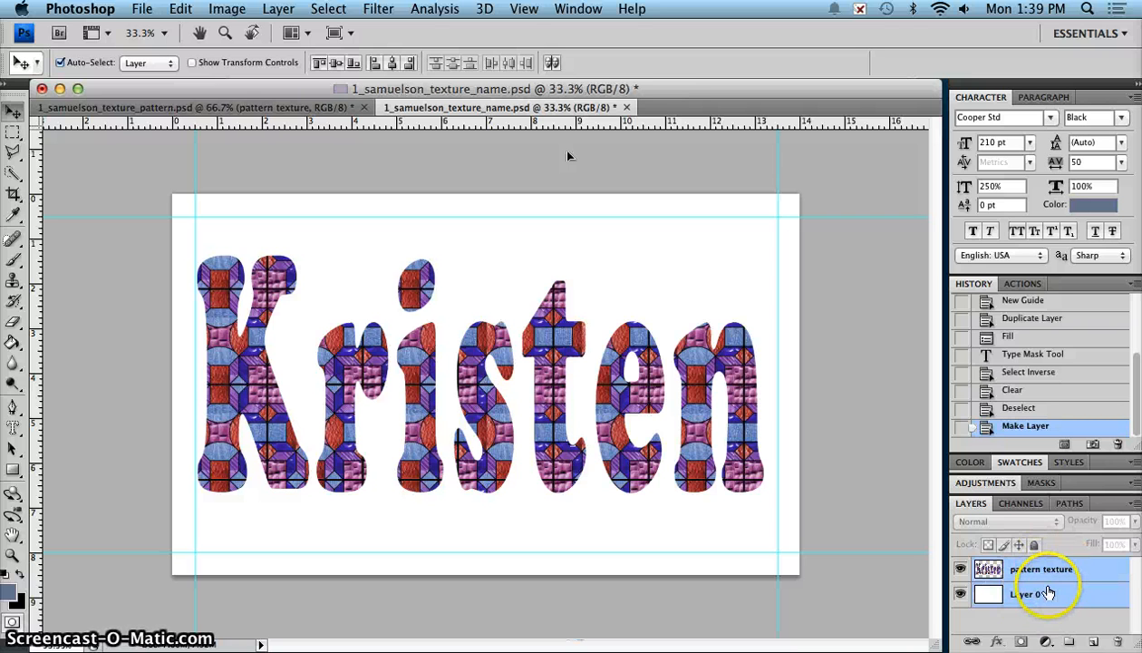
{"action": "left_click", "coordinate": [336, 63]}
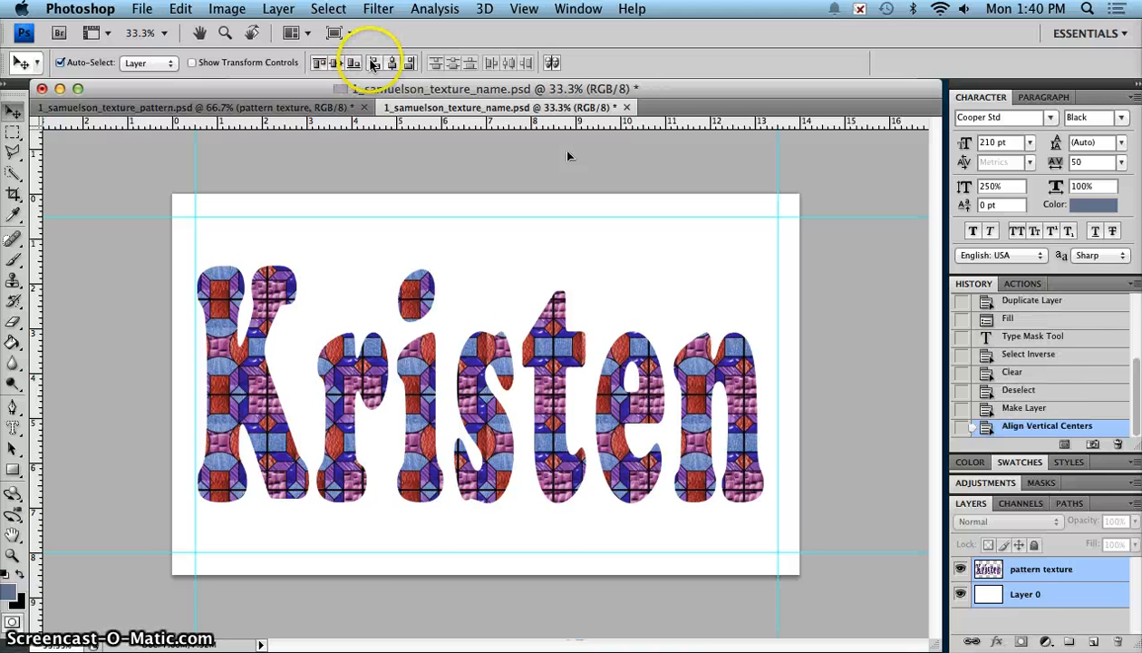
{"action": "left_click", "coordinate": [394, 63]}
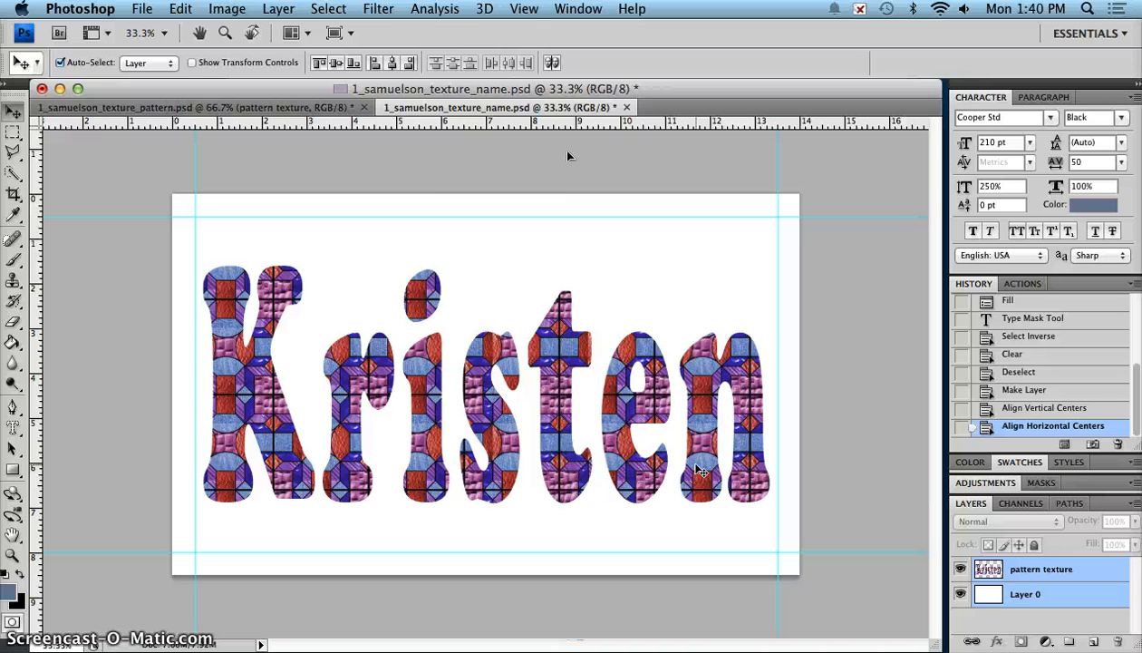
{"action": "key", "text": "super+s"}
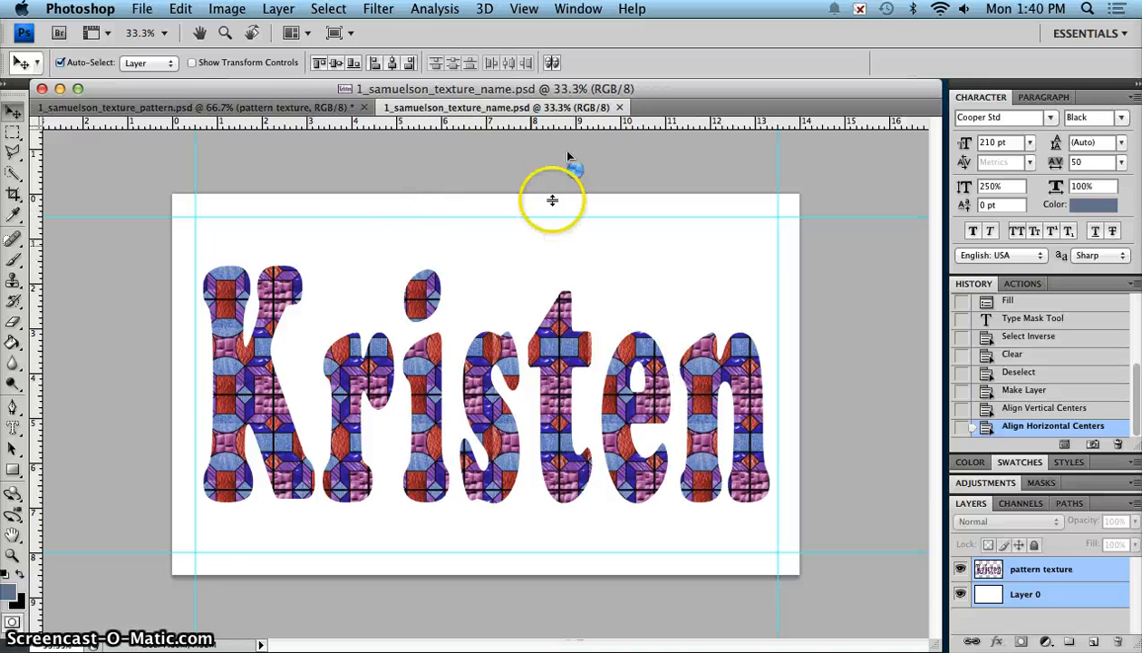